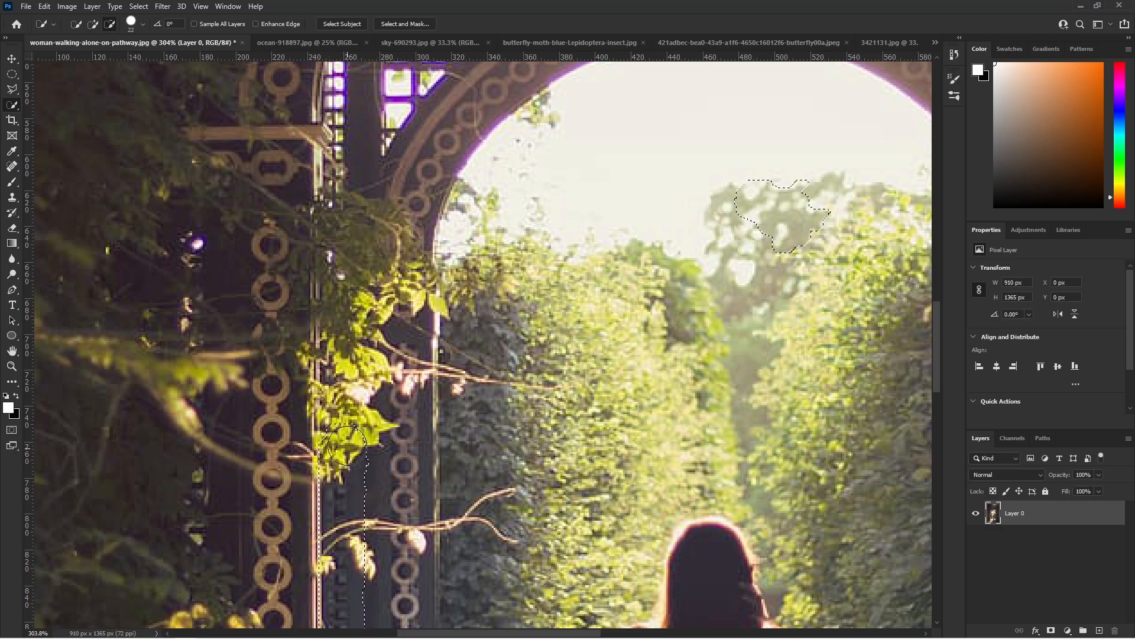
- Subtract the left inner pillar, the lattice at the top of the archway and the sky inside the arch from the selection
{"action": "scroll", "coordinate": [338, 191], "scroll_direction": "up", "scroll_amount": 2}
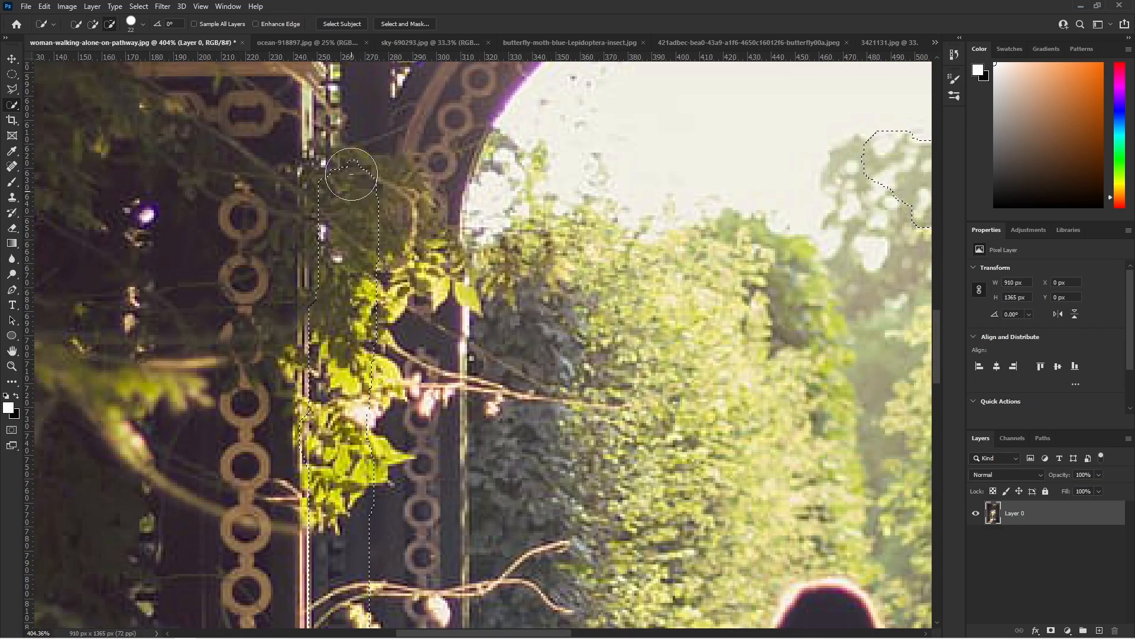
{"action": "scroll", "coordinate": [283, 397], "scroll_direction": "down", "scroll_amount": 3}
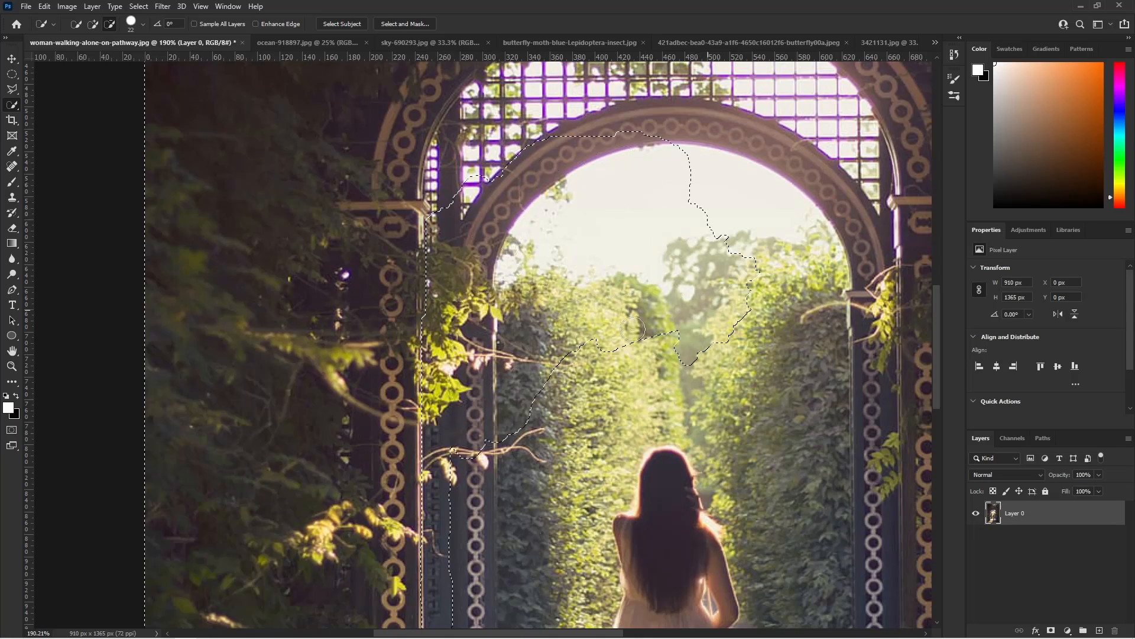
{"action": "scroll", "coordinate": [456, 195], "scroll_direction": "up", "scroll_amount": 6}
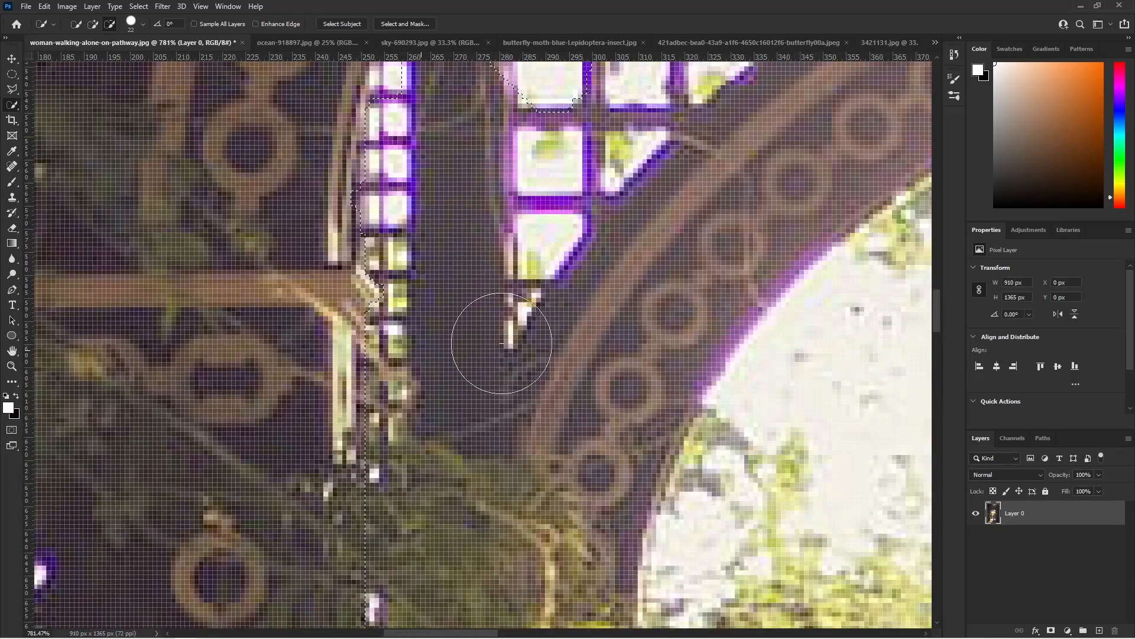
{"action": "scroll", "coordinate": [445, 350], "scroll_direction": "down", "scroll_amount": 3}
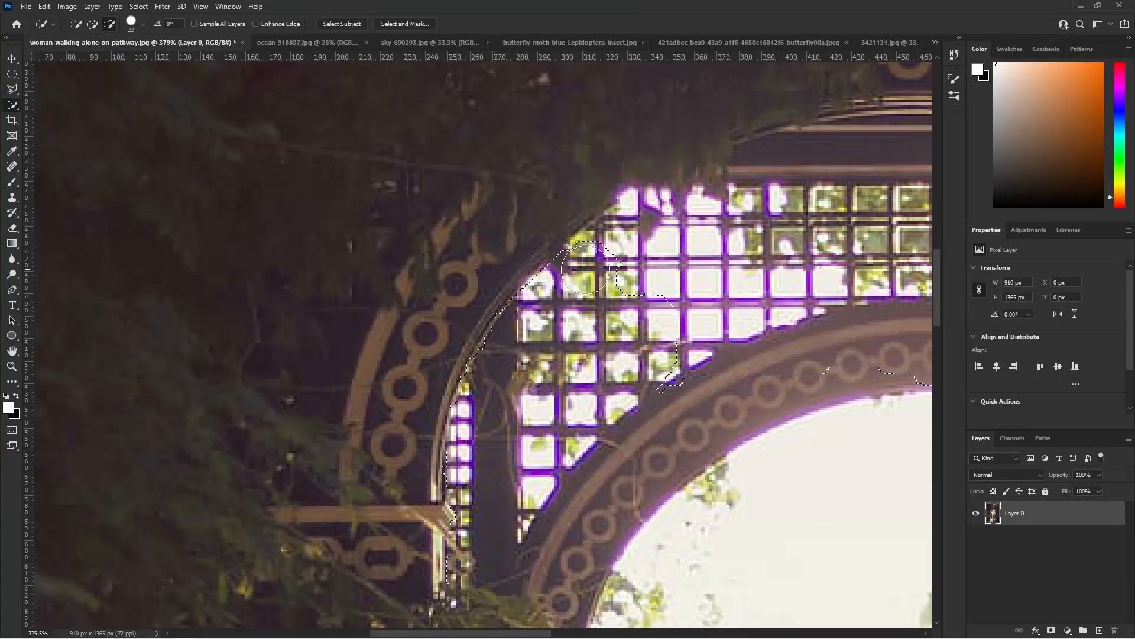
{"action": "scroll", "coordinate": [713, 249], "scroll_direction": "down", "scroll_amount": 4}
{"action": "scroll", "coordinate": [526, 374], "scroll_direction": "up", "scroll_amount": 3}
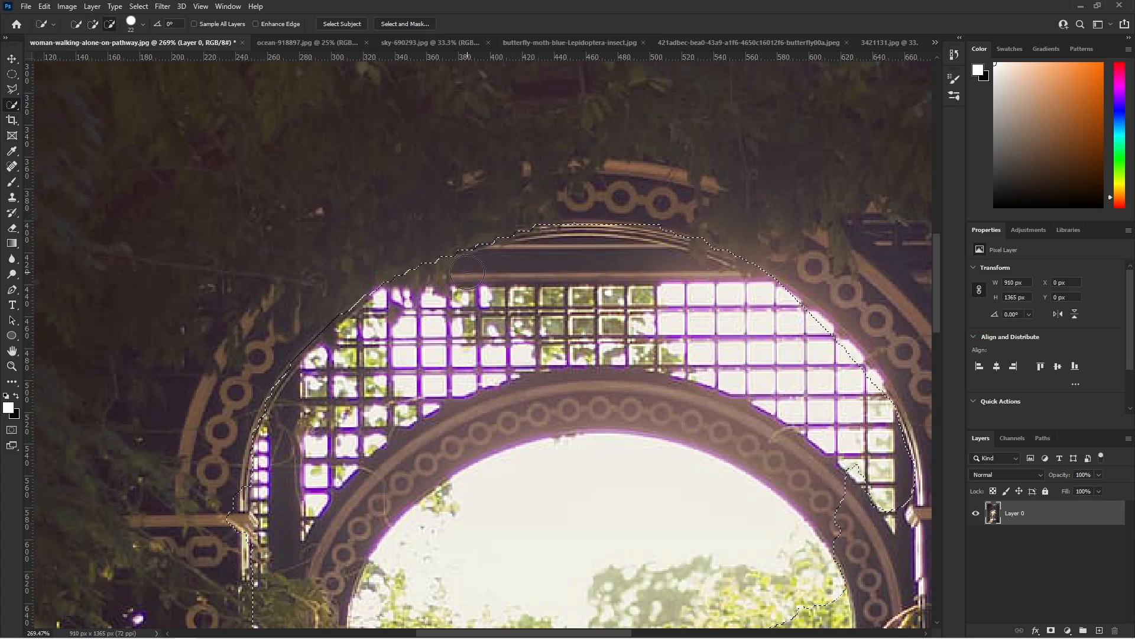
- Trim the selection along the archway's upper right curve, removing the remaining lattice, inner arch and upper right hedge
{"action": "scroll", "coordinate": [764, 376], "scroll_direction": "down", "scroll_amount": 2}
{"action": "scroll", "coordinate": [816, 426], "scroll_direction": "up", "scroll_amount": 3}
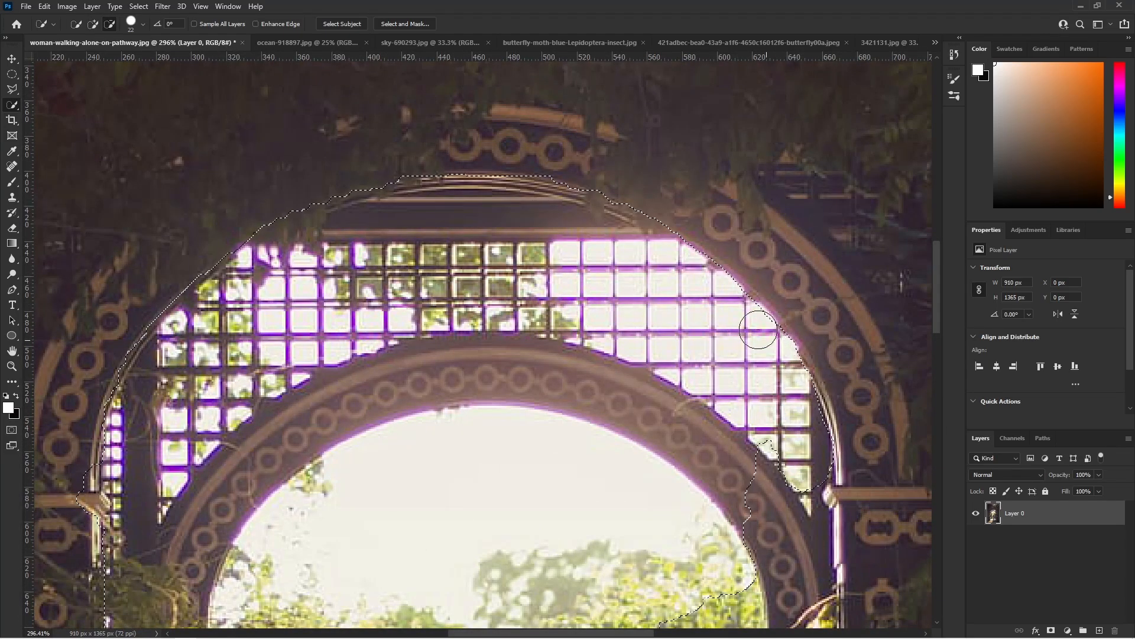
{"action": "scroll", "coordinate": [591, 349], "scroll_direction": "down", "scroll_amount": 3}
{"action": "scroll", "coordinate": [777, 453], "scroll_direction": "up", "scroll_amount": 3}
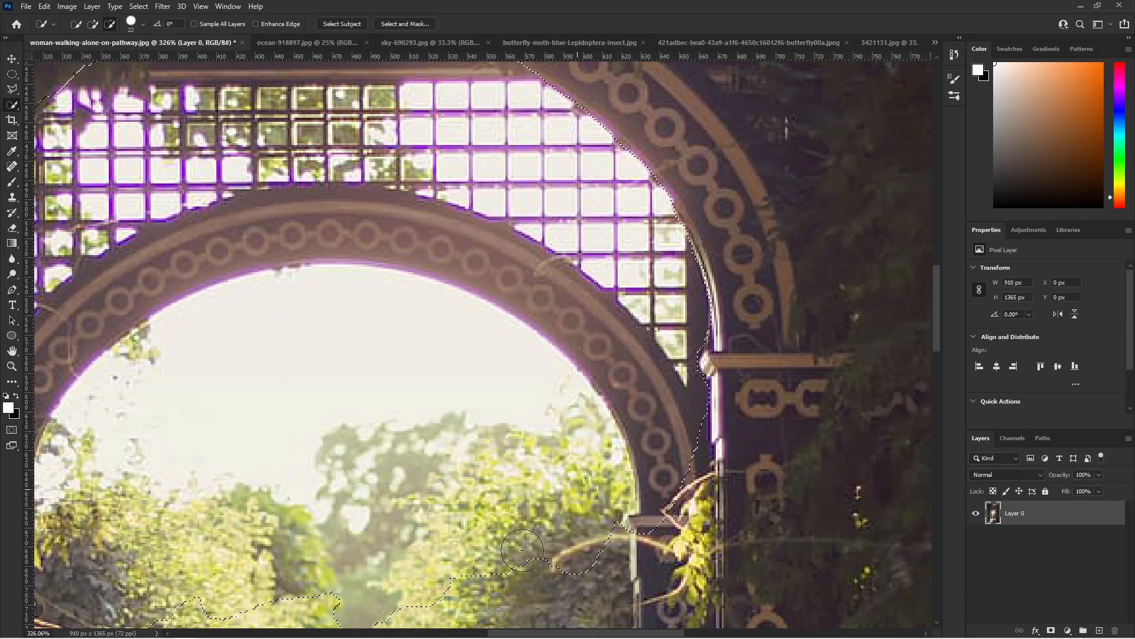
{"action": "scroll", "coordinate": [583, 484], "scroll_direction": "down", "scroll_amount": 2}
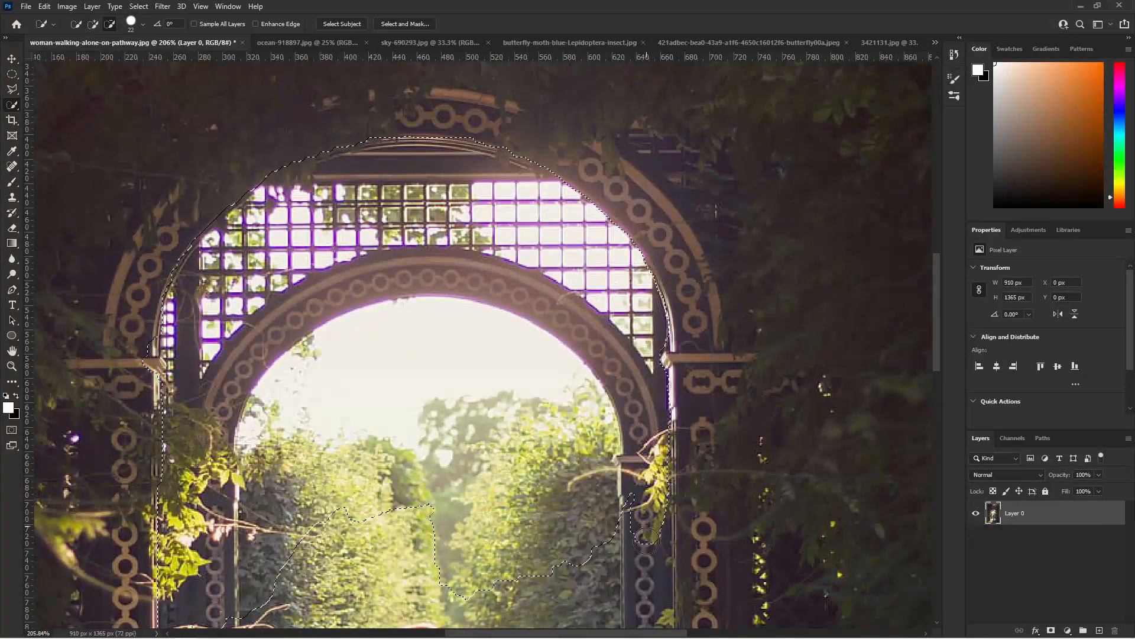
- Enlarge the Quick Selection brush to 43 px and subtract the inner right pillar from the selection
{"action": "left_click_drag", "start_coordinate": [654, 522], "coordinate": [647, 566]}
{"action": "scroll", "coordinate": [655, 503], "scroll_direction": "down", "scroll_amount": 5}
{"action": "scroll", "coordinate": [532, 467], "scroll_direction": "up", "scroll_amount": 5}
{"action": "left_click", "coordinate": [142, 24]}
{"action": "left_click_drag", "start_coordinate": [90, 58], "coordinate": [101, 58]}
{"action": "mouse_move", "coordinate": [670, 142]}
{"action": "left_mouse_down"}
{"action": "mouse_move", "coordinate": [704, 148]}
{"action": "mouse_move", "coordinate": [711, 207]}
{"action": "left_mouse_up"}
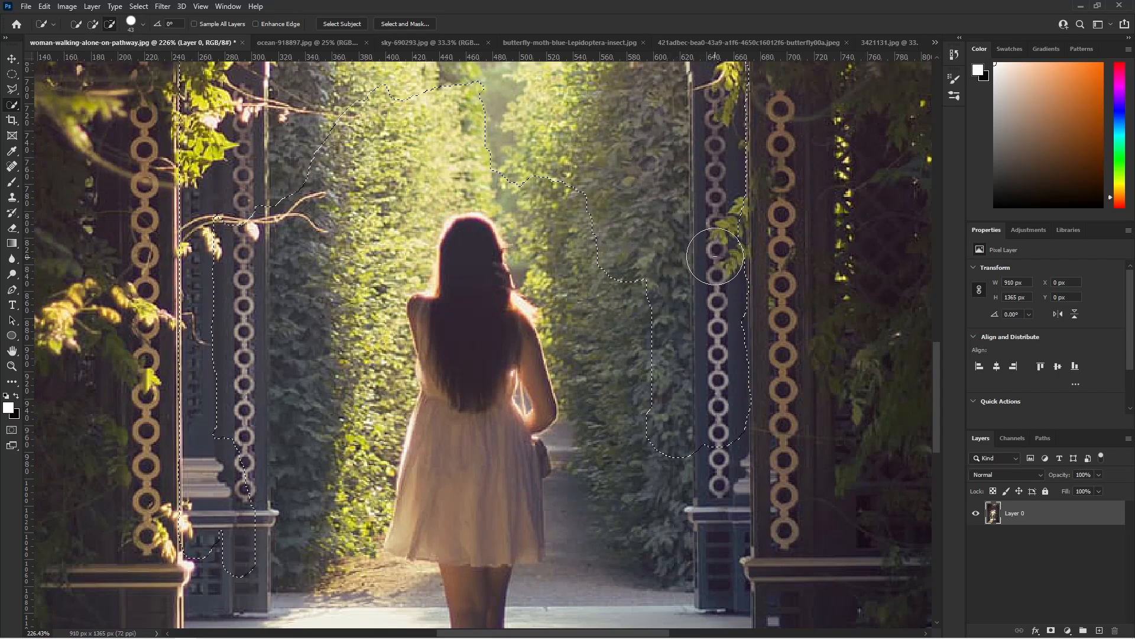
- Subtract the right pillar's base, the right hedge and the paving to the right of the woman from the selection
{"action": "scroll", "coordinate": [637, 358], "scroll_direction": "up", "scroll_amount": 1}
{"action": "mouse_move", "coordinate": [638, 357]}
{"action": "left_mouse_down"}
{"action": "mouse_move", "coordinate": [543, 387]}
{"action": "mouse_move", "coordinate": [534, 483]}
{"action": "mouse_move", "coordinate": [655, 528]}
{"action": "mouse_move", "coordinate": [703, 478]}
{"action": "mouse_move", "coordinate": [684, 525]}
{"action": "left_mouse_up"}
{"action": "scroll", "coordinate": [684, 526], "scroll_direction": "down", "scroll_amount": 4}
{"action": "scroll", "coordinate": [668, 584], "scroll_direction": "up", "scroll_amount": 2}
{"action": "mouse_move", "coordinate": [591, 580]}
{"action": "left_mouse_down"}
{"action": "mouse_move", "coordinate": [692, 570]}
{"action": "mouse_move", "coordinate": [715, 582]}
{"action": "mouse_move", "coordinate": [752, 534]}
{"action": "mouse_move", "coordinate": [737, 588]}
{"action": "left_mouse_up"}
{"action": "scroll", "coordinate": [737, 588], "scroll_direction": "down", "scroll_amount": 3}
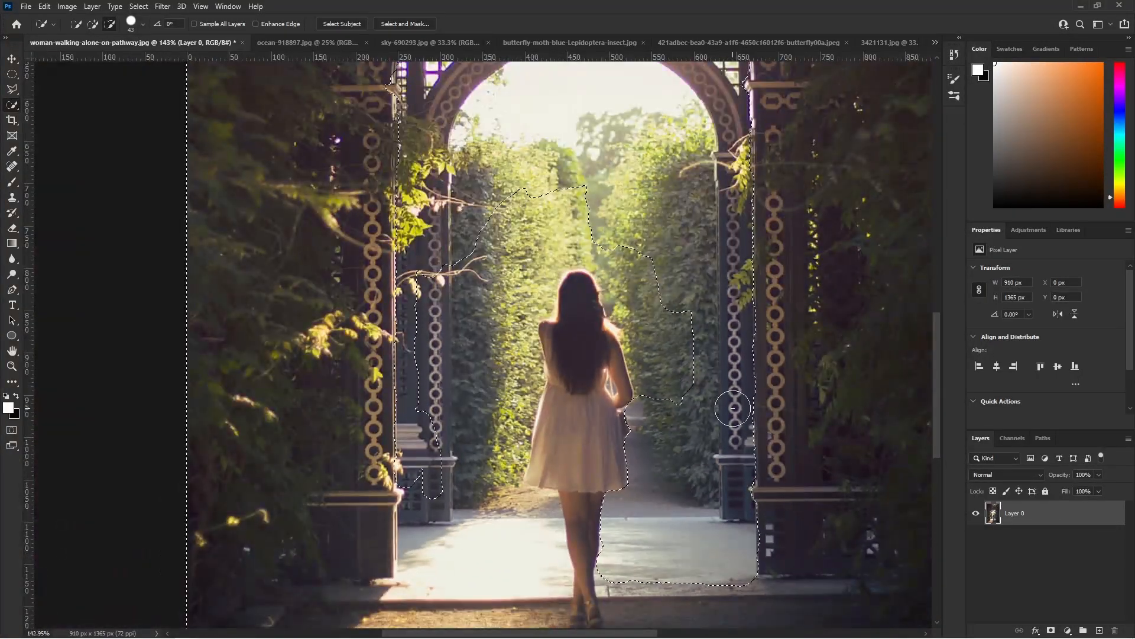
{"action": "scroll", "coordinate": [753, 438], "scroll_direction": "up", "scroll_amount": 2}
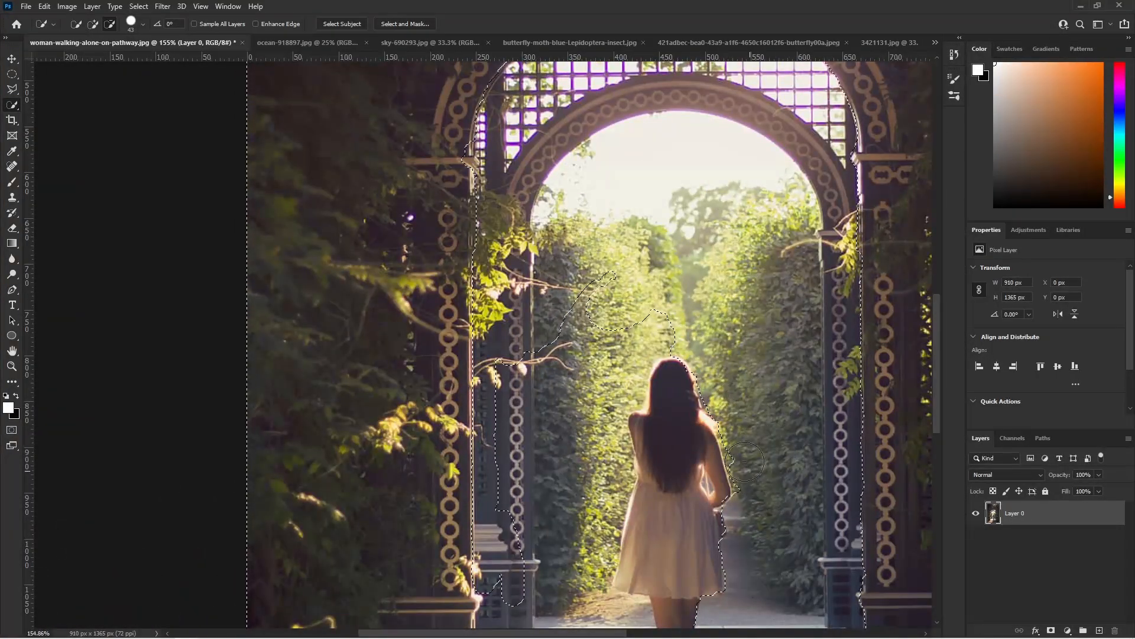
- Subtract the left hedge, the left pillar base and the bright paving to the left of the woman from the selection
{"action": "scroll", "coordinate": [622, 387], "scroll_direction": "down", "scroll_amount": 1}
{"action": "left_click_drag", "start_coordinate": [753, 300], "coordinate": [716, 338]}
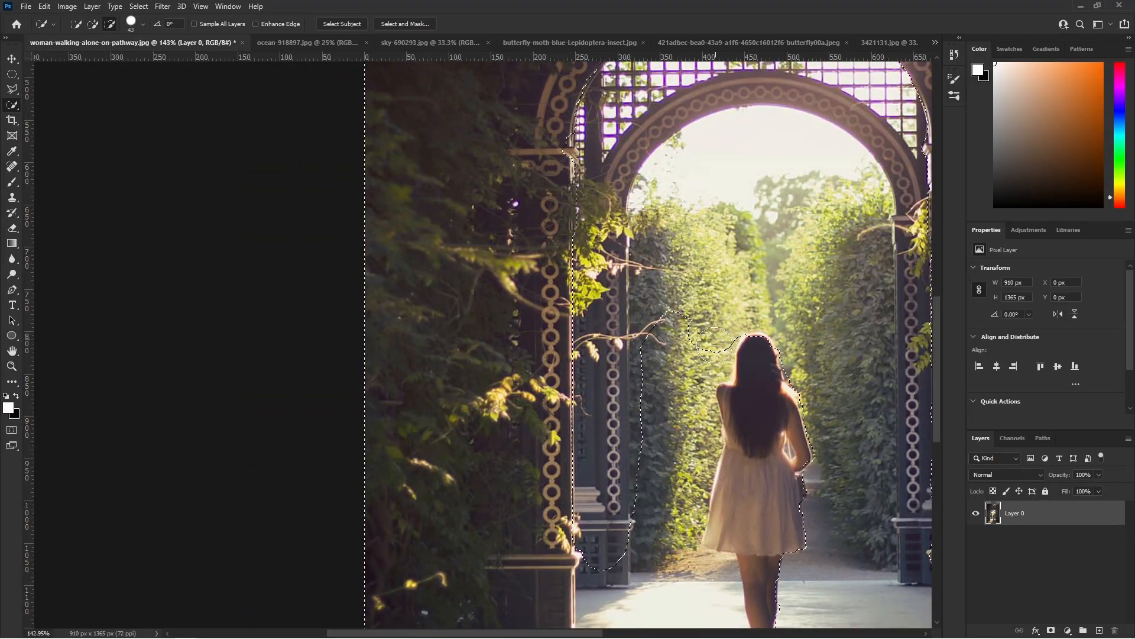
{"action": "scroll", "coordinate": [709, 178], "scroll_direction": "down", "scroll_amount": 3}
{"action": "scroll", "coordinate": [664, 437], "scroll_direction": "up", "scroll_amount": 4}
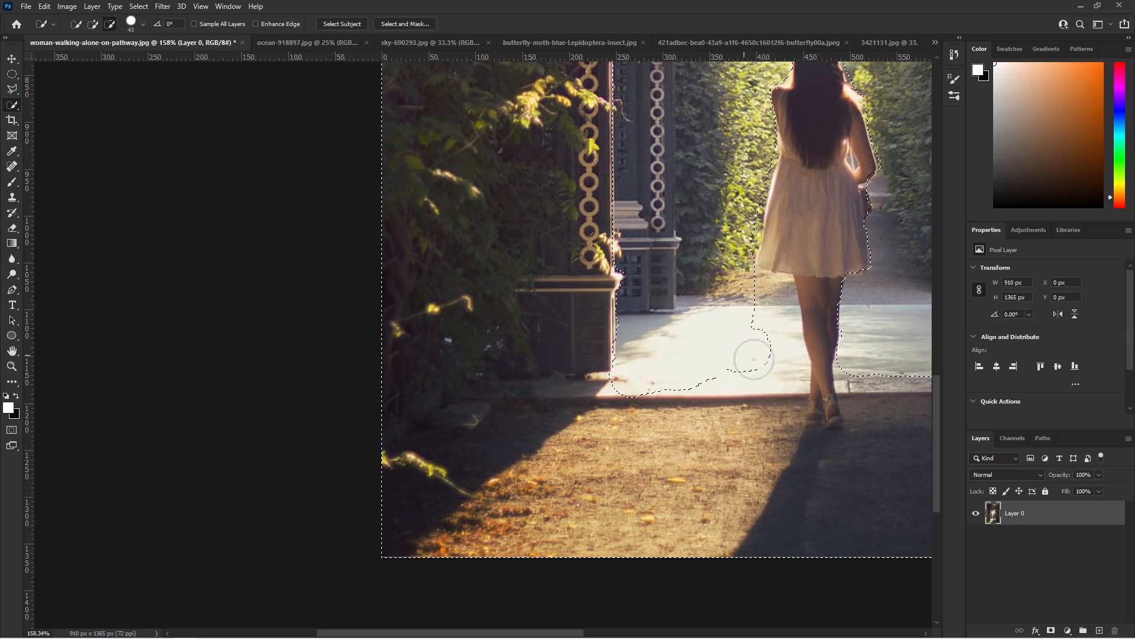
{"action": "left_click_drag", "start_coordinate": [753, 375], "coordinate": [777, 349]}
- Reduce the Quick Selection brush to 17 px and trim the selection along the left side of the woman's legs
{"action": "scroll", "coordinate": [778, 344], "scroll_direction": "down", "scroll_amount": 3}
{"action": "left_click", "coordinate": [142, 24]}
{"action": "left_click_drag", "start_coordinate": [95, 57], "coordinate": [88, 57]}
{"action": "scroll", "coordinate": [851, 354], "scroll_direction": "up", "scroll_amount": 12}
{"action": "left_click_drag", "start_coordinate": [603, 204], "coordinate": [627, 127]}
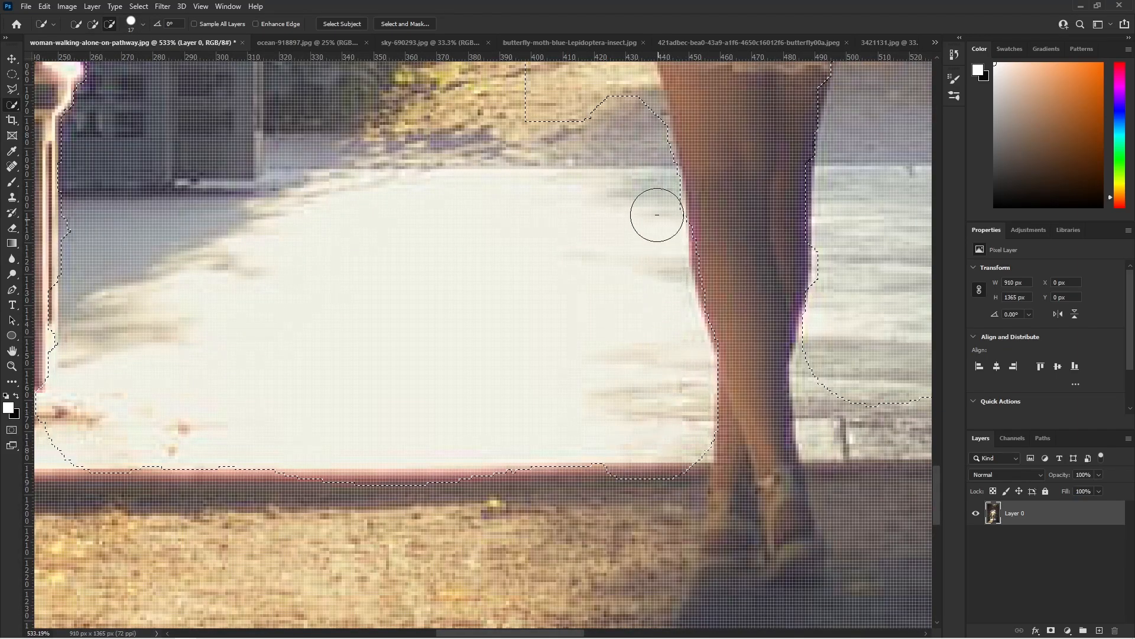
{"action": "scroll", "coordinate": [723, 285], "scroll_direction": "down", "scroll_amount": 8}
{"action": "scroll", "coordinate": [518, 160], "scroll_direction": "up", "scroll_amount": 9}
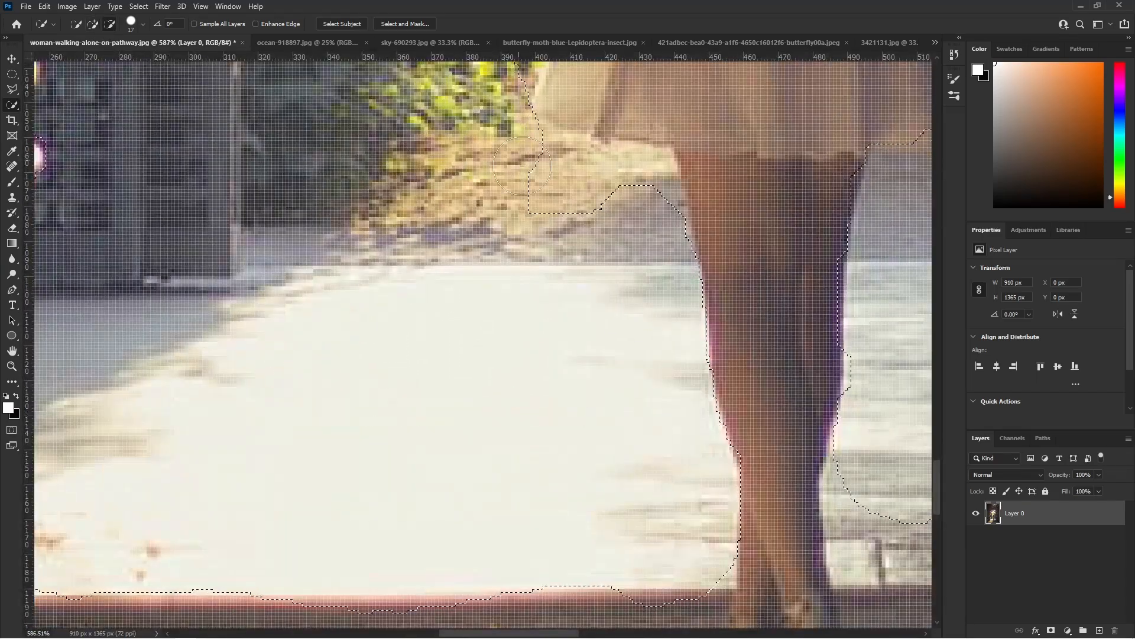
- Trim the selection along the right side of the legs and the paving edge towards the right pillar
{"action": "scroll", "coordinate": [633, 186], "scroll_direction": "down", "scroll_amount": 7}
{"action": "scroll", "coordinate": [656, 309], "scroll_direction": "up", "scroll_amount": 8}
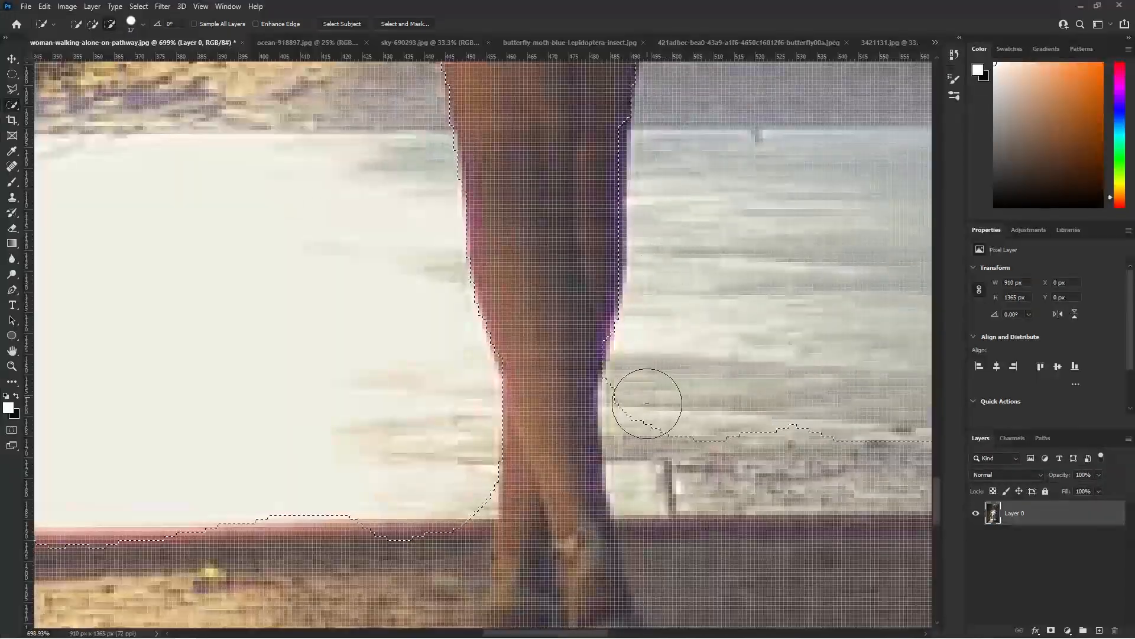
{"action": "scroll", "coordinate": [839, 321], "scroll_direction": "down", "scroll_amount": 8}
{"action": "scroll", "coordinate": [459, 414], "scroll_direction": "up", "scroll_amount": 7}
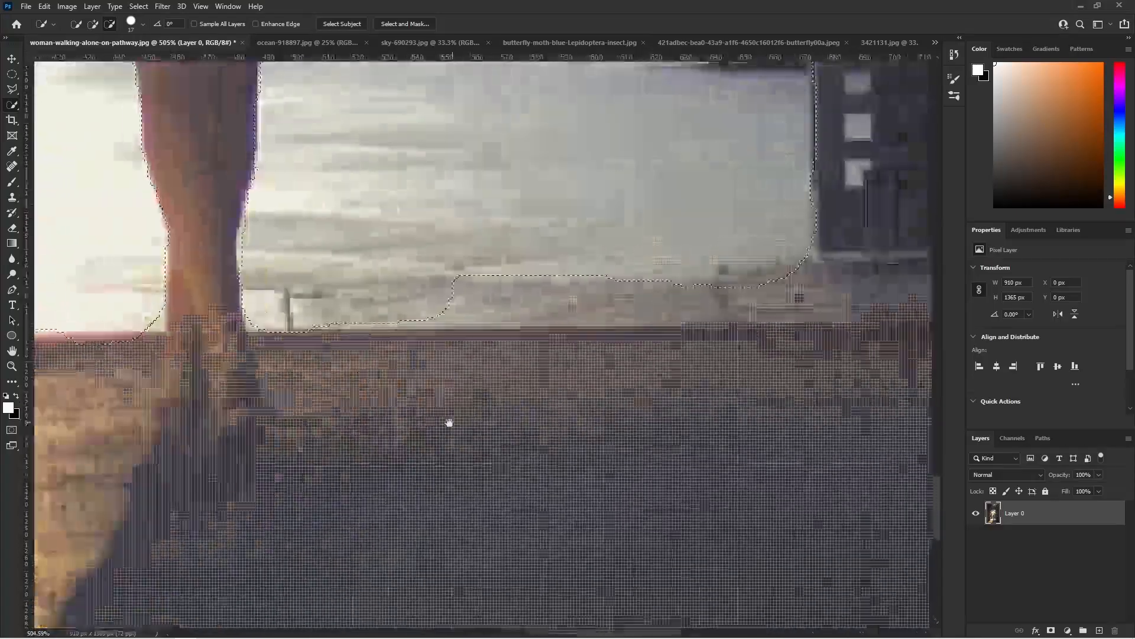
{"action": "scroll", "coordinate": [634, 288], "scroll_direction": "down", "scroll_amount": 8}
- Refine the selection outline around the woman's dress, right arm, shoulders and head
{"action": "scroll", "coordinate": [432, 407], "scroll_direction": "up", "scroll_amount": 8}
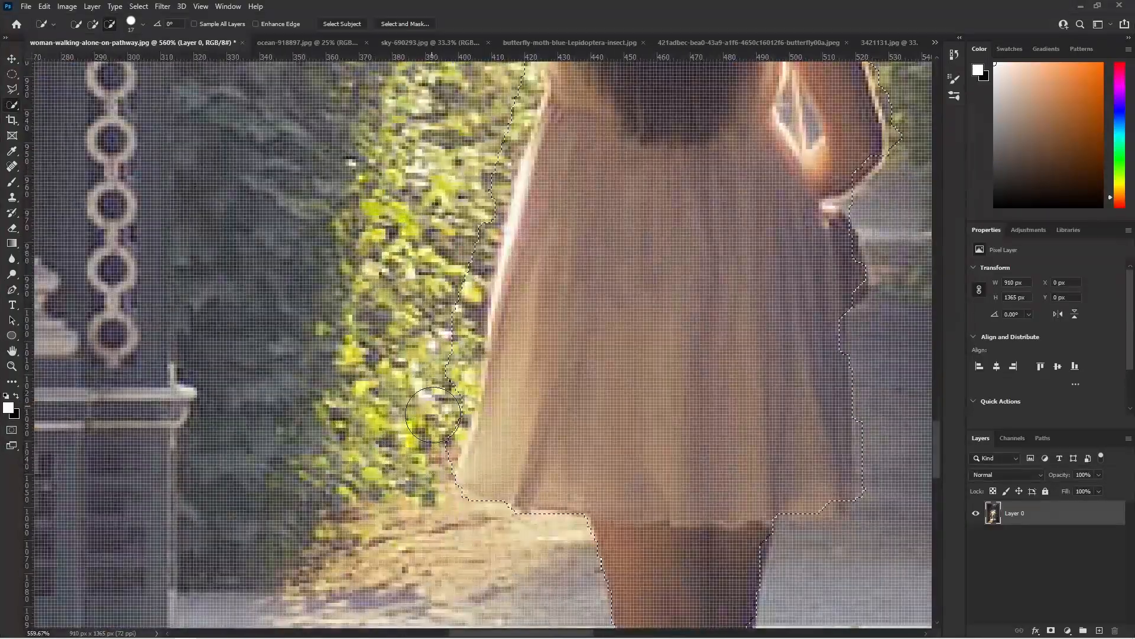
{"action": "scroll", "coordinate": [488, 138], "scroll_direction": "down", "scroll_amount": 7}
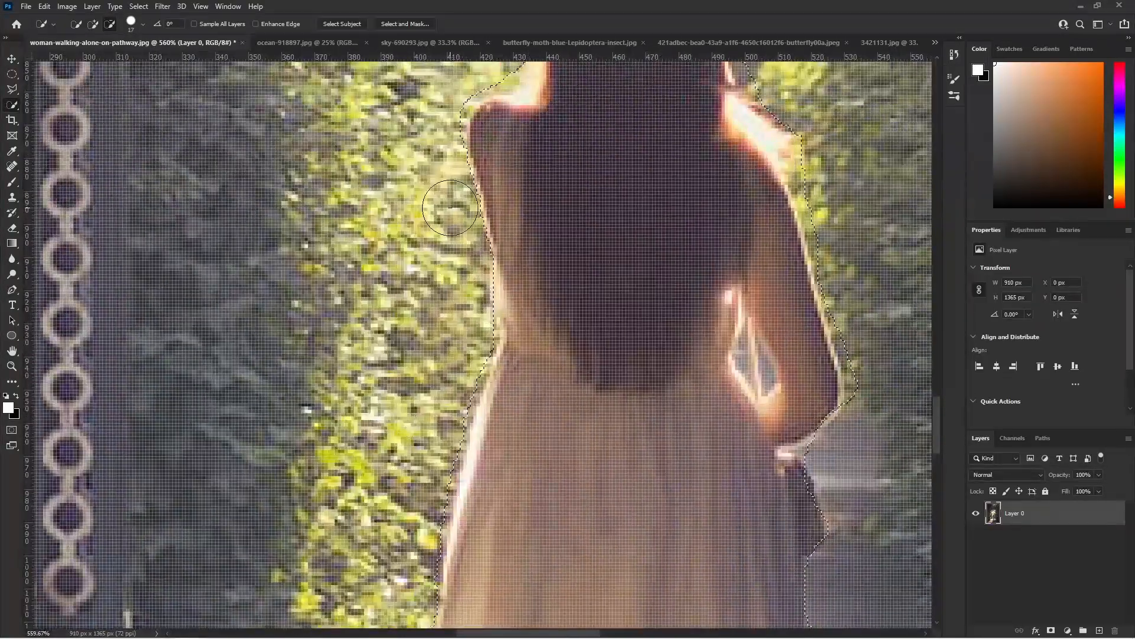
{"action": "scroll", "coordinate": [695, 258], "scroll_direction": "up", "scroll_amount": 7}
{"action": "mouse_move", "coordinate": [695, 257]}
{"action": "left_mouse_down"}
{"action": "mouse_move", "coordinate": [720, 341]}
{"action": "mouse_move", "coordinate": [722, 439]}
{"action": "left_mouse_up"}
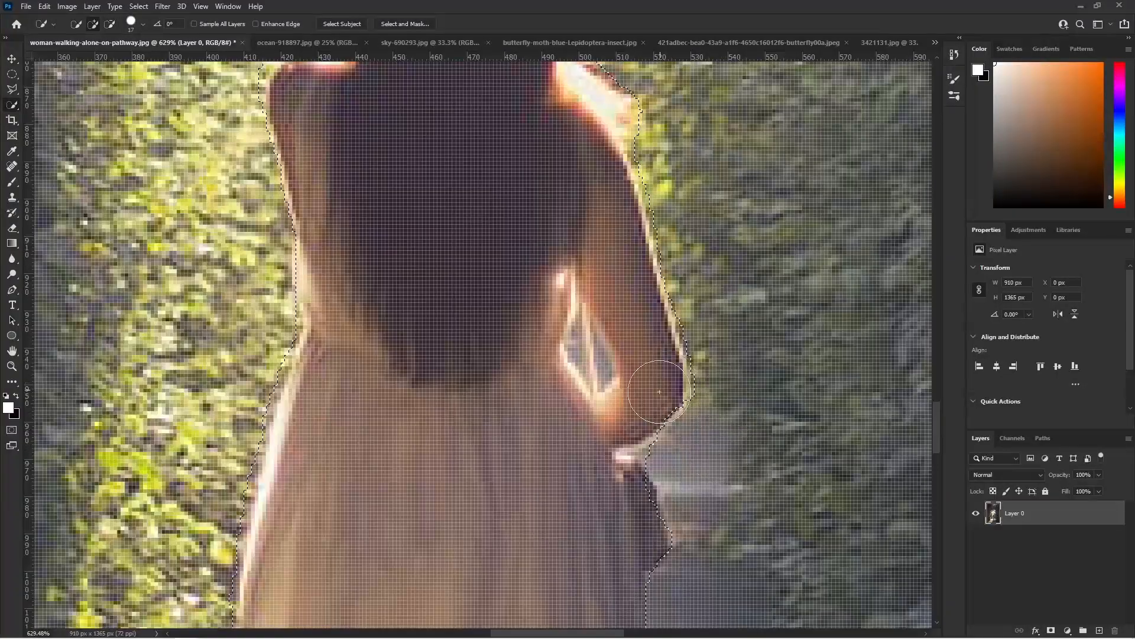
{"action": "scroll", "coordinate": [665, 381], "scroll_direction": "down", "scroll_amount": 7}
{"action": "scroll", "coordinate": [596, 302], "scroll_direction": "up", "scroll_amount": 7}
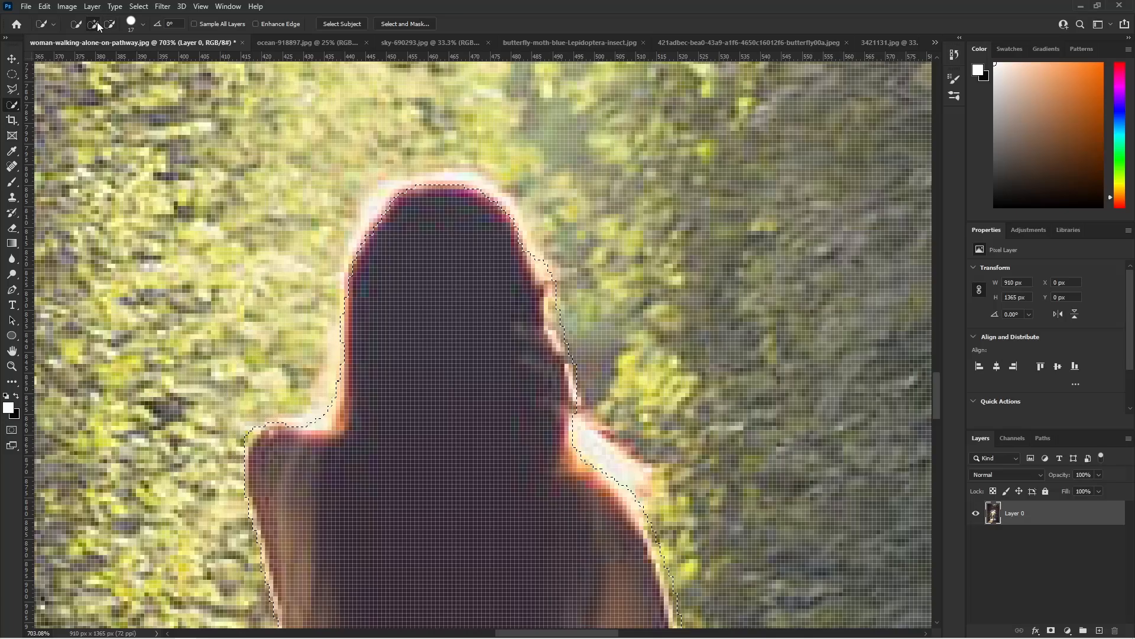
{"action": "scroll", "coordinate": [597, 333], "scroll_direction": "down", "scroll_amount": 7}
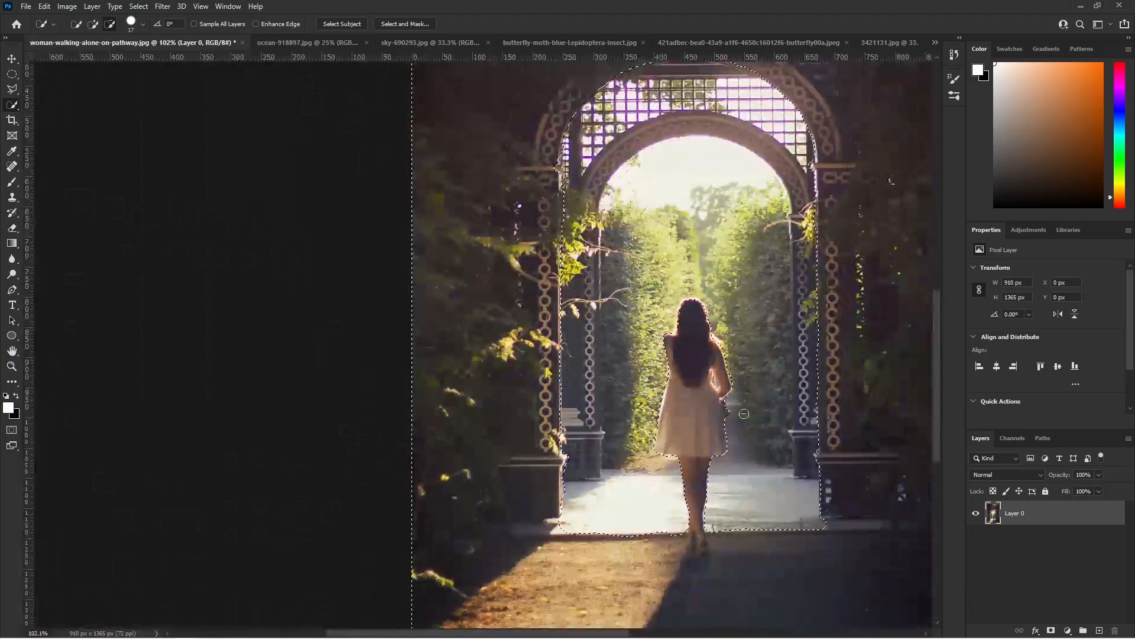
- Trim the selection along the edge of the left pillar beside the hanging leaves
{"action": "scroll", "coordinate": [558, 380], "scroll_direction": "up", "scroll_amount": 5}
{"action": "scroll", "coordinate": [650, 345], "scroll_direction": "down", "scroll_amount": 6}
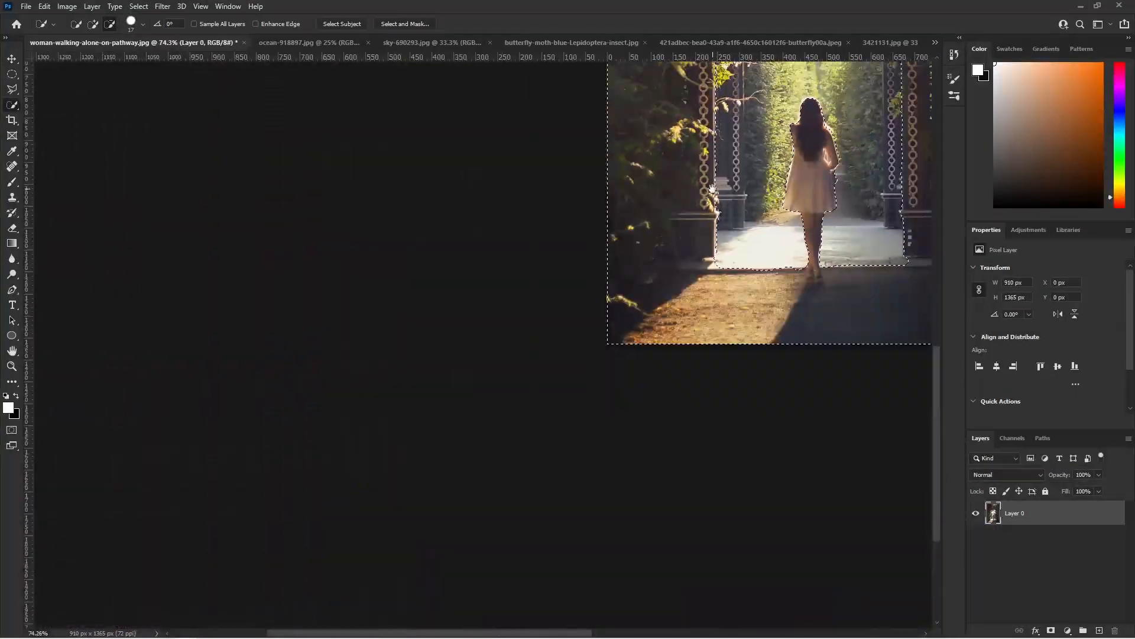
{"action": "scroll", "coordinate": [676, 165], "scroll_direction": "up", "scroll_amount": 1}
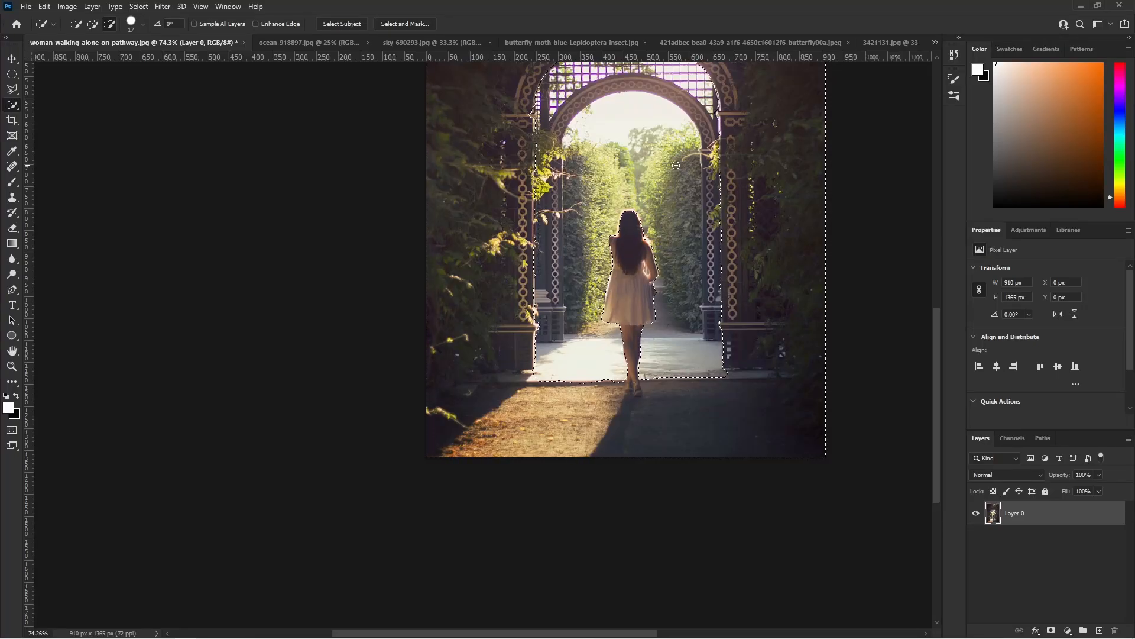
{"action": "scroll", "coordinate": [544, 125], "scroll_direction": "up", "scroll_amount": 8}
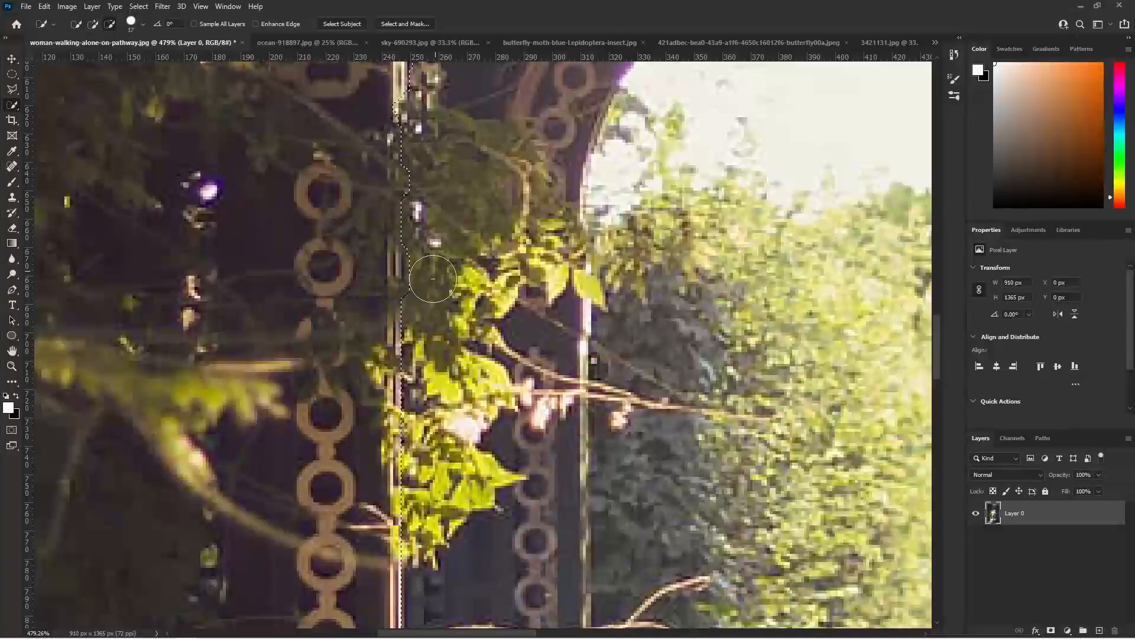
{"action": "scroll", "coordinate": [435, 273], "scroll_direction": "down", "scroll_amount": 8}
{"action": "scroll", "coordinate": [704, 183], "scroll_direction": "up", "scroll_amount": 6}
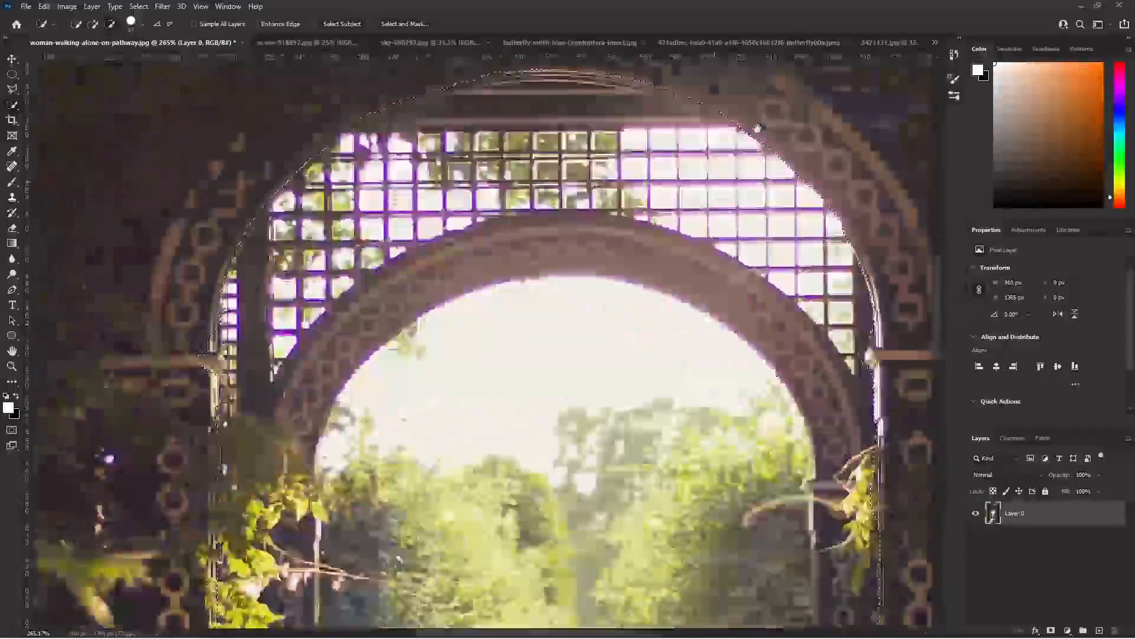
{"action": "left_click_drag", "start_coordinate": [408, 567], "coordinate": [418, 190]}
{"action": "scroll", "coordinate": [639, 325], "scroll_direction": "down", "scroll_amount": 4}
{"action": "left_click_drag", "start_coordinate": [638, 324], "coordinate": [629, 360]}
- Try the cut-out by copying the selection to a new layer and hiding Layer 0, and undo both
{"action": "key", "text": "ctrl+j"}
{"action": "left_click", "coordinate": [974, 538]}
{"action": "scroll", "coordinate": [792, 461], "scroll_direction": "down", "scroll_amount": 1}
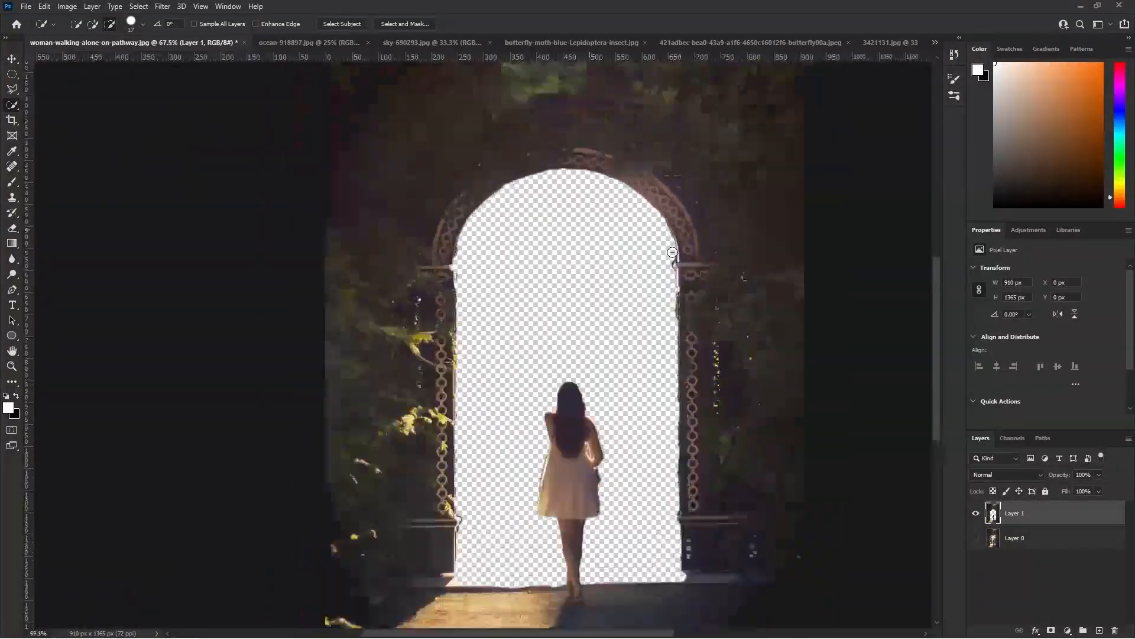
{"action": "scroll", "coordinate": [763, 331], "scroll_direction": "up", "scroll_amount": 4}
{"action": "key", "text": "ctrl+z"}
{"action": "key", "text": "ctrl+z"}
- Reduce the Quick Selection brush to 10 px and tighten the selection along the left edge of the dress
{"action": "scroll", "coordinate": [452, 470], "scroll_direction": "up", "scroll_amount": 7}
{"action": "scroll", "coordinate": [455, 491], "scroll_direction": "down", "scroll_amount": 3}
{"action": "left_click", "coordinate": [142, 24]}
{"action": "left_click_drag", "start_coordinate": [85, 61], "coordinate": [82, 60]}
{"action": "scroll", "coordinate": [473, 441], "scroll_direction": "up", "scroll_amount": 3}
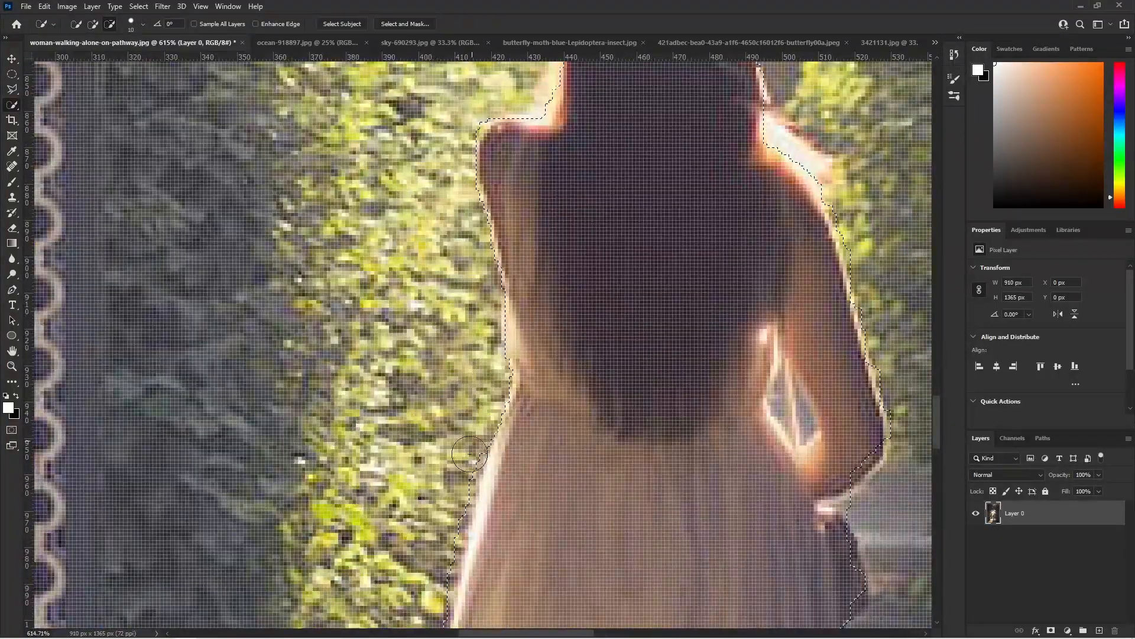
{"action": "scroll", "coordinate": [491, 464], "scroll_direction": "down", "scroll_amount": 9}
{"action": "scroll", "coordinate": [486, 488], "scroll_direction": "up", "scroll_amount": 9}
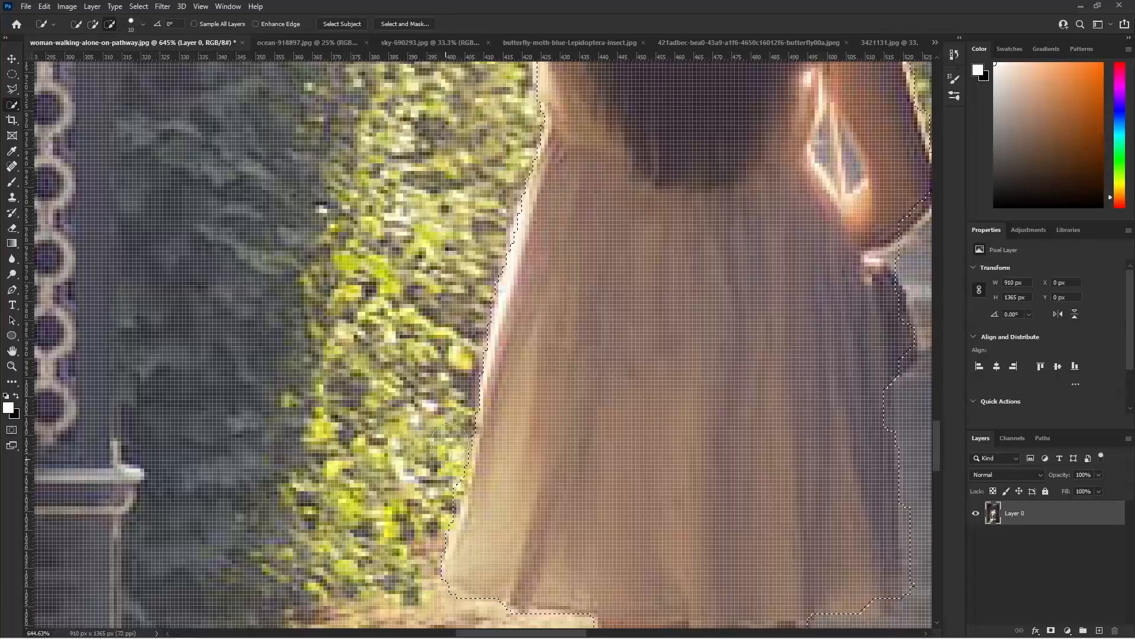
- Copy the selected archway and woman to a new layer, hide Layer 0 and make Layer 0 the active layer
{"action": "key", "text": "ctrl+j"}
{"action": "left_click", "coordinate": [975, 537]}
{"action": "scroll", "coordinate": [858, 426], "scroll_direction": "down", "scroll_amount": 6}
{"action": "scroll", "coordinate": [911, 307], "scroll_direction": "up", "scroll_amount": 3}
{"action": "scroll", "coordinate": [736, 288], "scroll_direction": "down", "scroll_amount": 8}
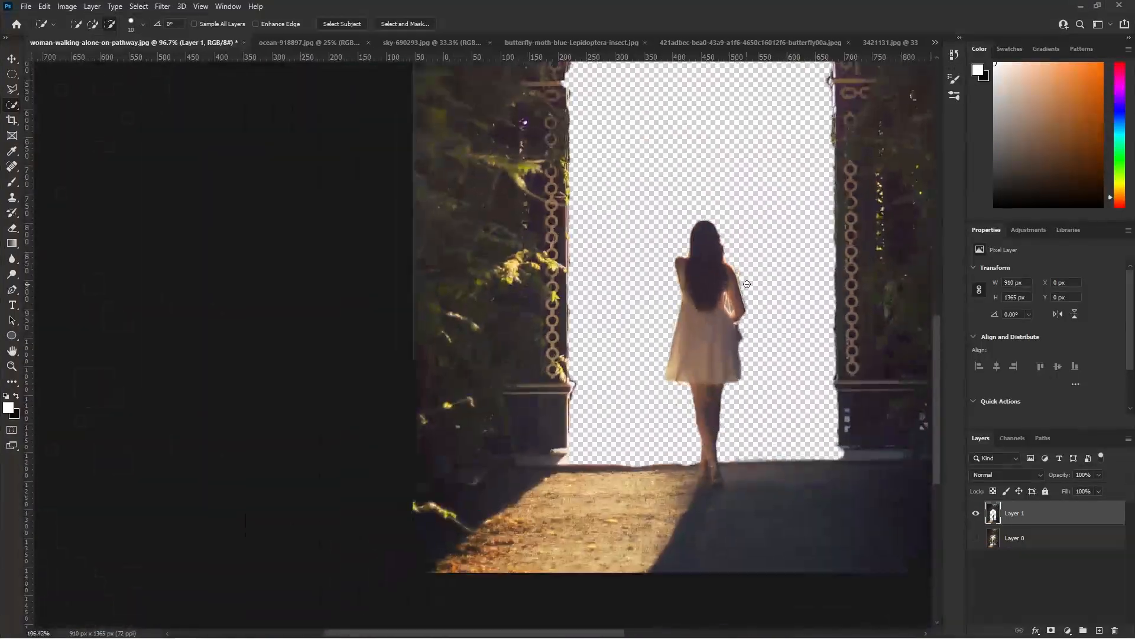
{"action": "left_click_drag", "start_coordinate": [804, 260], "coordinate": [572, 412]}
{"action": "key", "text": "v"}
{"action": "scroll", "coordinate": [572, 411], "scroll_direction": "down", "scroll_amount": 3}
{"action": "scroll", "coordinate": [595, 411], "scroll_direction": "up", "scroll_amount": 4}
{"action": "left_click", "coordinate": [1014, 539]}
{"action": "scroll", "coordinate": [435, 331], "scroll_direction": "up", "scroll_amount": 4}
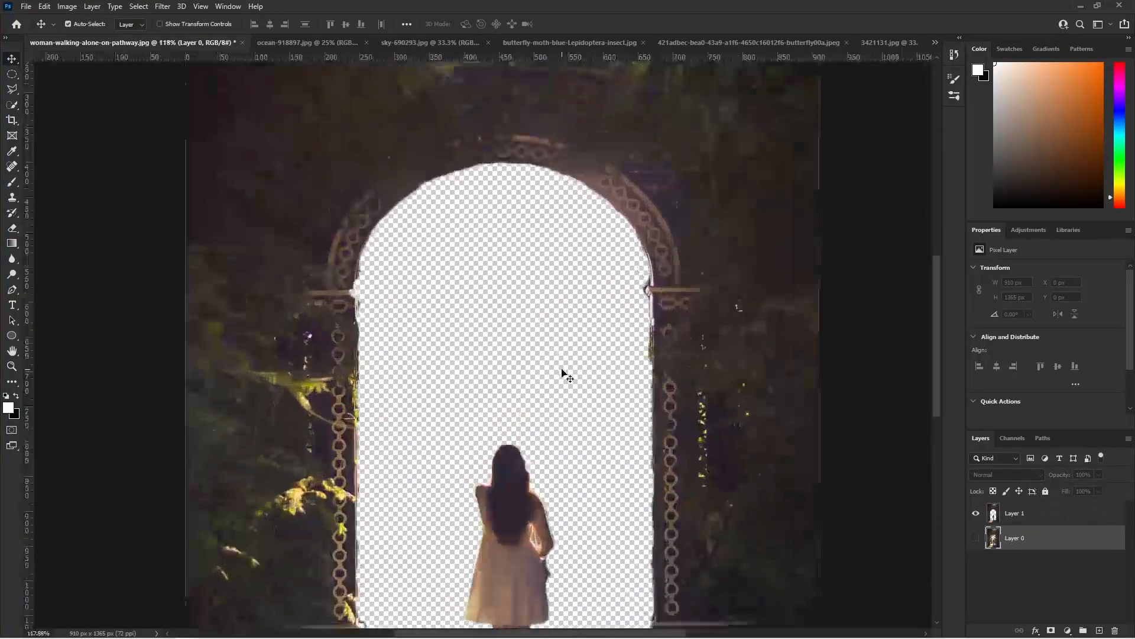
- Switch to the ocean-918897.jpg image and unlock its background layer
{"action": "scroll", "coordinate": [563, 375], "scroll_direction": "down", "scroll_amount": 4}
{"action": "left_click", "coordinate": [139, 6]}
{"action": "left_click", "coordinate": [348, 43]}
{"action": "left_click", "coordinate": [1112, 512]}
{"action": "scroll", "coordinate": [468, 378], "scroll_direction": "up", "scroll_amount": 4}
{"action": "scroll", "coordinate": [651, 396], "scroll_direction": "down", "scroll_amount": 3}
- Select the sea below the horizon with a 431 px Quick Selection brush in add mode
{"action": "left_click", "coordinate": [12, 104]}
{"action": "left_click", "coordinate": [142, 24]}
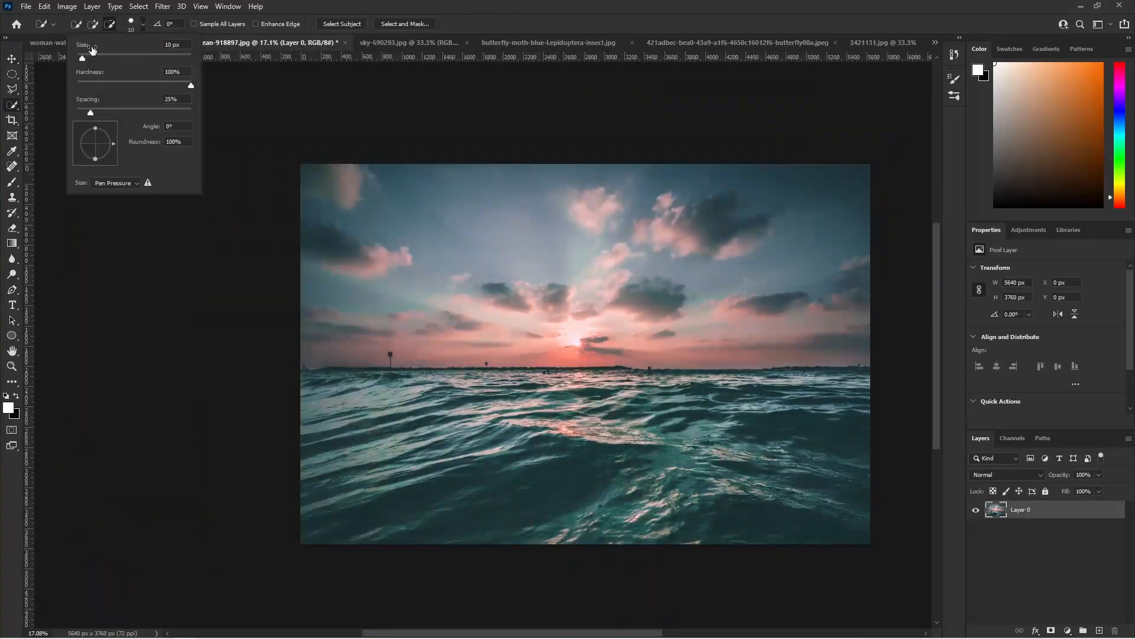
{"action": "left_click_drag", "start_coordinate": [336, 375], "coordinate": [336, 405]}
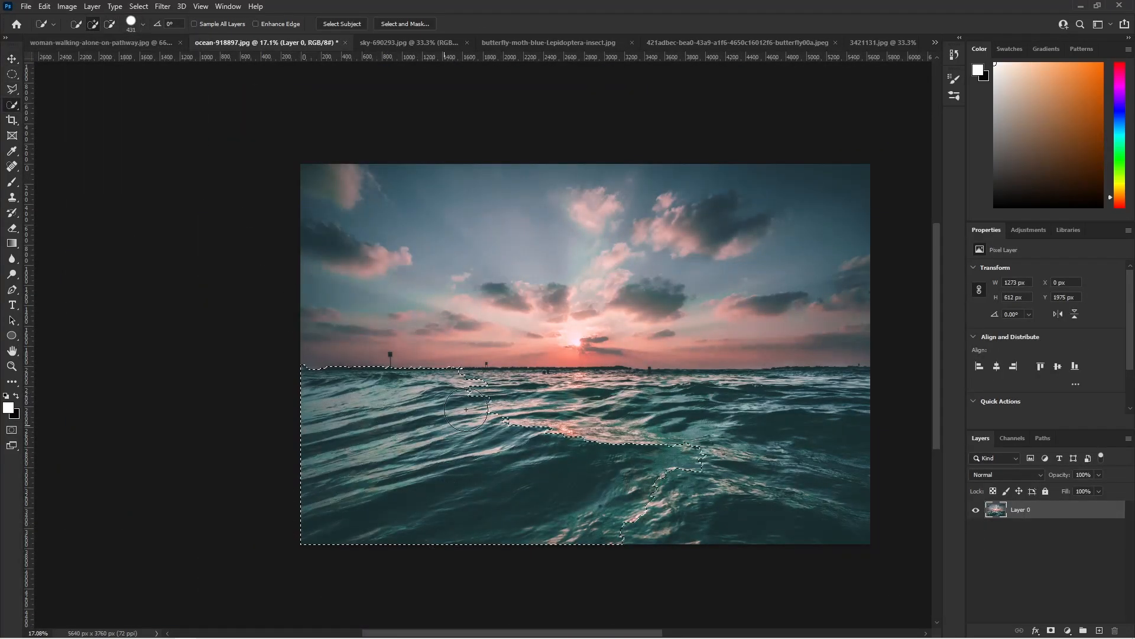
- Move the selected sea into woman-walking-alone-on-pathway.jpg and position it behind the woman in the lower part of the archway
{"action": "left_click", "coordinate": [11, 58]}
{"action": "left_click_drag", "start_coordinate": [568, 435], "coordinate": [597, 503]}
{"action": "scroll", "coordinate": [568, 414], "scroll_direction": "down", "scroll_amount": 4}
{"action": "left_click_drag", "start_coordinate": [606, 411], "coordinate": [600, 486]}
- Unlock the background layer of sky-690293.jpg and bring the sky into the woman-walking-alone-on-pathway.jpg composite
{"action": "left_click", "coordinate": [452, 43]}
{"action": "left_click", "coordinate": [1111, 511]}
{"action": "left_click_drag", "start_coordinate": [592, 257], "coordinate": [697, 260]}
{"action": "scroll", "coordinate": [798, 499], "scroll_direction": "down", "scroll_amount": 4}
- Place the sky layer beneath the sea layer and position the clouds behind the archway opening
{"action": "left_click_drag", "start_coordinate": [1011, 543], "coordinate": [1013, 573]}
{"action": "scroll", "coordinate": [769, 503], "scroll_direction": "up", "scroll_amount": 3}
{"action": "mouse_move", "coordinate": [624, 403]}
{"action": "left_mouse_down"}
{"action": "mouse_move", "coordinate": [638, 489]}
{"action": "mouse_move", "coordinate": [608, 435]}
{"action": "mouse_move", "coordinate": [588, 446]}
{"action": "mouse_move", "coordinate": [574, 430]}
{"action": "mouse_move", "coordinate": [630, 399]}
{"action": "mouse_move", "coordinate": [622, 391]}
{"action": "left_mouse_up"}
{"action": "scroll", "coordinate": [619, 427], "scroll_direction": "down", "scroll_amount": 4}
{"action": "scroll", "coordinate": [711, 443], "scroll_direction": "up", "scroll_amount": 3}
{"action": "scroll", "coordinate": [633, 509], "scroll_direction": "up", "scroll_amount": 5}
{"action": "scroll", "coordinate": [662, 366], "scroll_direction": "down", "scroll_amount": 6}
{"action": "scroll", "coordinate": [704, 301], "scroll_direction": "up", "scroll_amount": 4}
- Apply the Camera Raw Filter to Layer 1 with Saturation +55 and increased Dehaze
{"action": "left_click", "coordinate": [1015, 513]}
{"action": "left_click", "coordinate": [163, 6]}
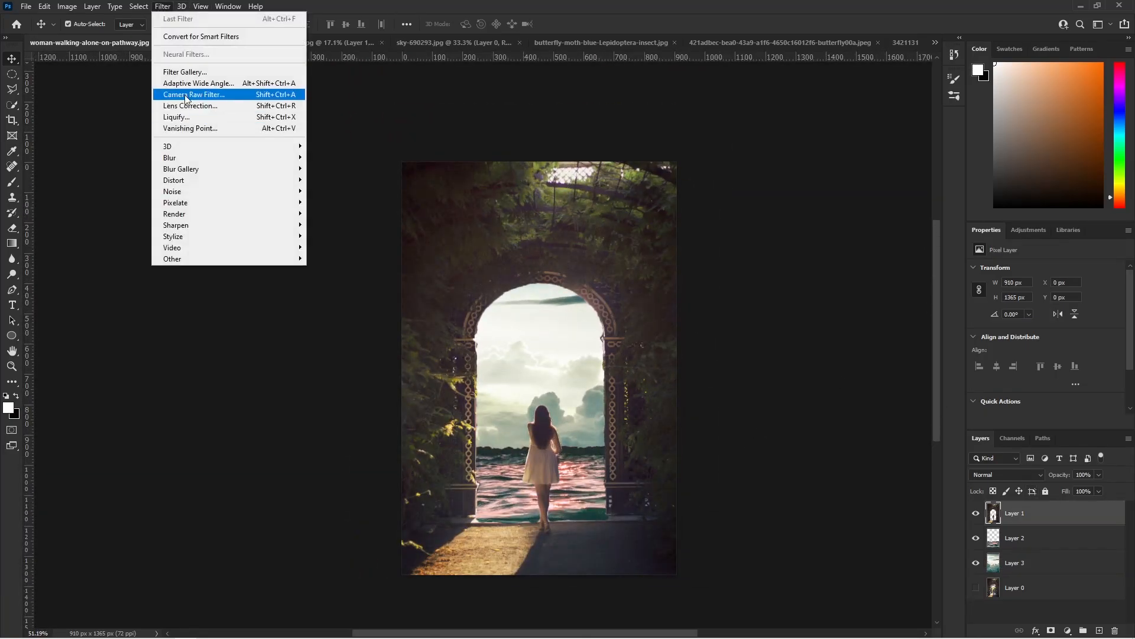
{"action": "left_click", "coordinate": [186, 96]}
{"action": "left_click_drag", "start_coordinate": [980, 502], "coordinate": [995, 501]}
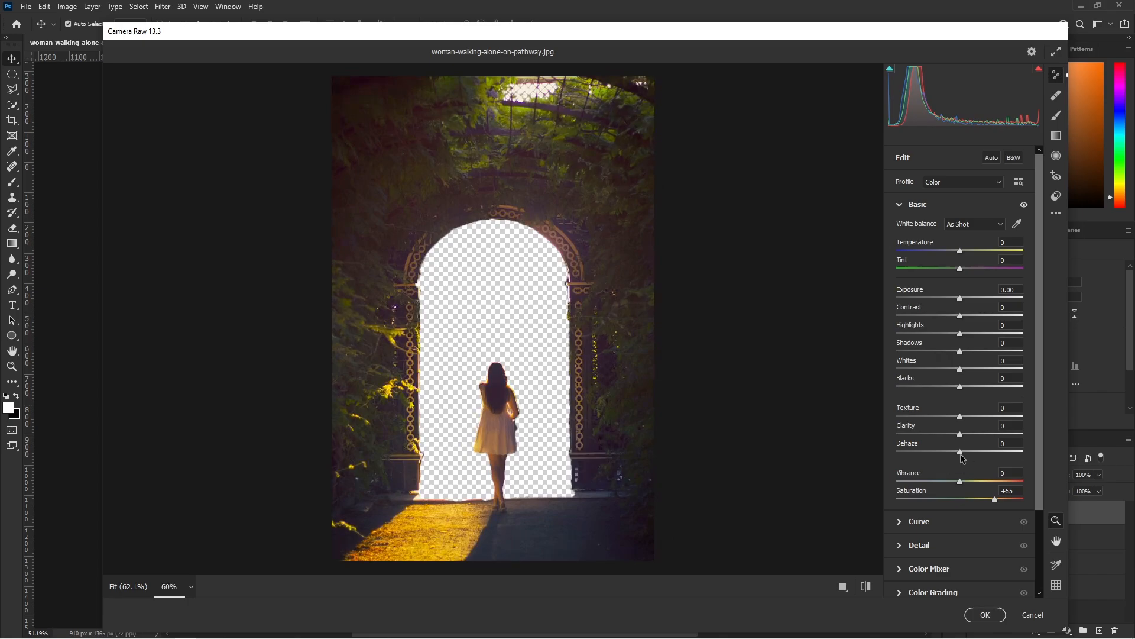
{"action": "left_click_drag", "start_coordinate": [959, 451], "coordinate": [987, 451]}
{"action": "key", "text": "Return"}
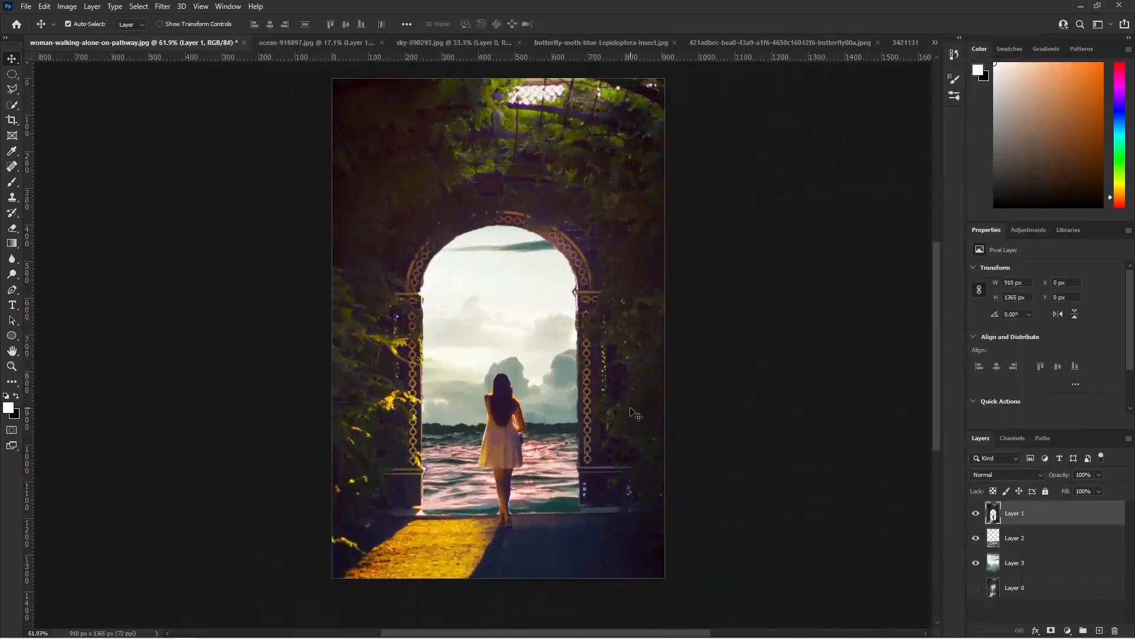
- Calibrate Layer 2's sea in Camera Raw: Red Primary Hue and Saturation +100, Green +32 and -21, Blue -27 and +49
{"action": "left_click", "coordinate": [1026, 536]}
{"action": "left_click", "coordinate": [163, 6]}
{"action": "left_click", "coordinate": [187, 94]}
{"action": "left_click", "coordinate": [910, 205]}
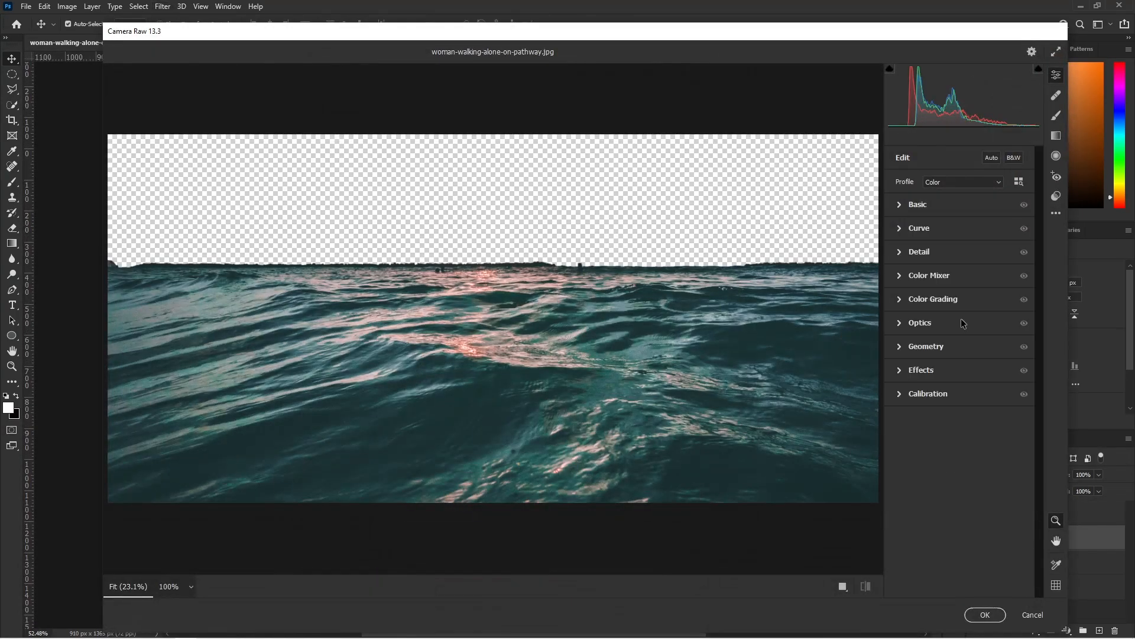
{"action": "left_click", "coordinate": [925, 394]}
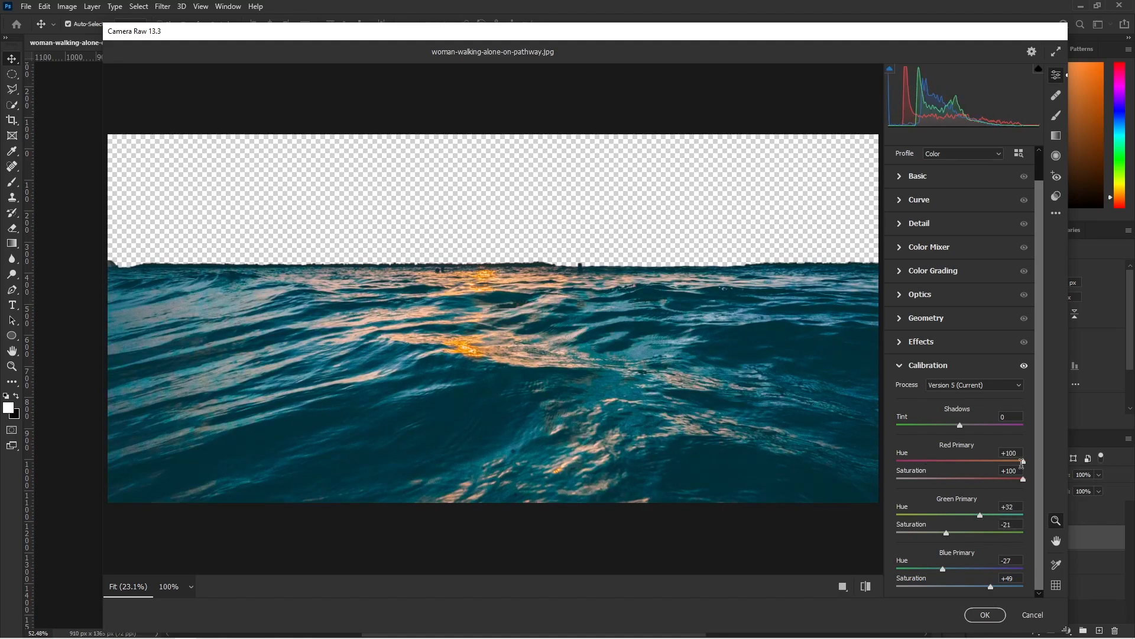
{"action": "left_click", "coordinate": [973, 613]}
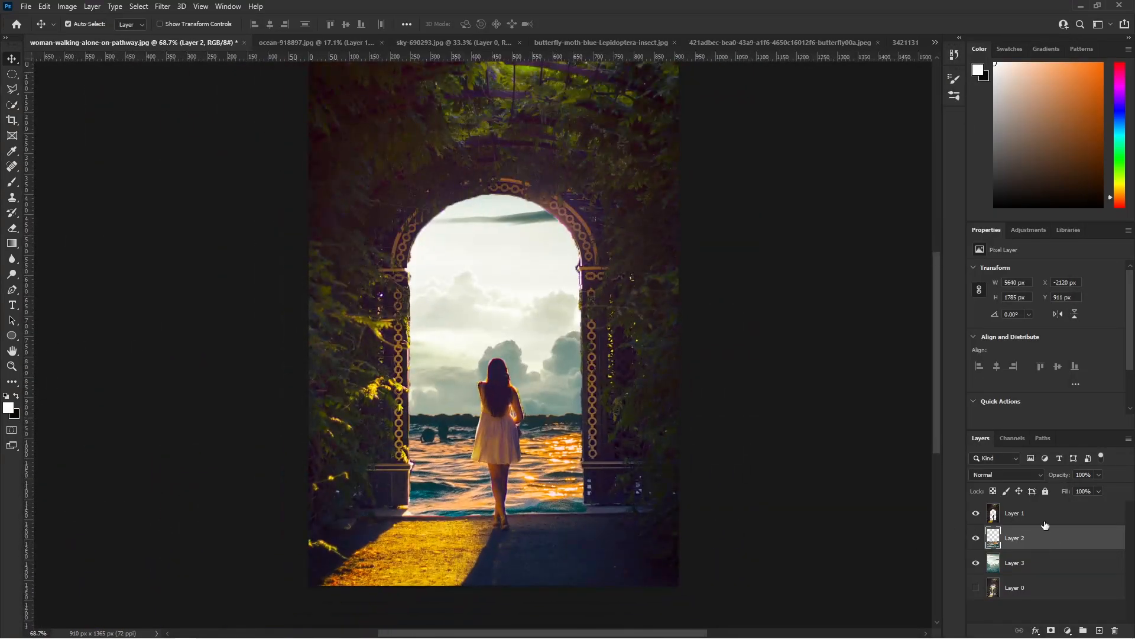
- Apply the Camera Raw Filter to the sky in Layer 3 with Red Primary calibration Hue +33 and Saturation +100
{"action": "left_click", "coordinate": [1057, 562]}
{"action": "scroll", "coordinate": [795, 420], "scroll_direction": "down", "scroll_amount": 2}
{"action": "left_click", "coordinate": [140, 7]}
{"action": "left_click", "coordinate": [188, 95]}
{"action": "left_click", "coordinate": [901, 393]}
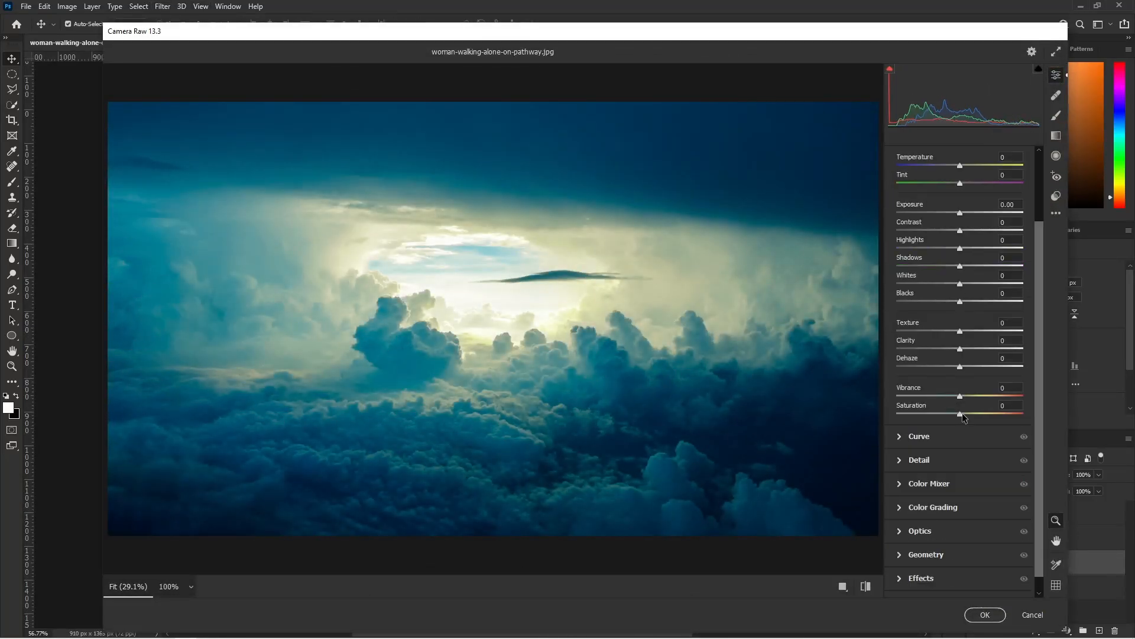
{"action": "scroll", "coordinate": [964, 296], "scroll_direction": "up", "scroll_amount": 2}
{"action": "left_click_drag", "start_coordinate": [959, 451], "coordinate": [993, 455]}
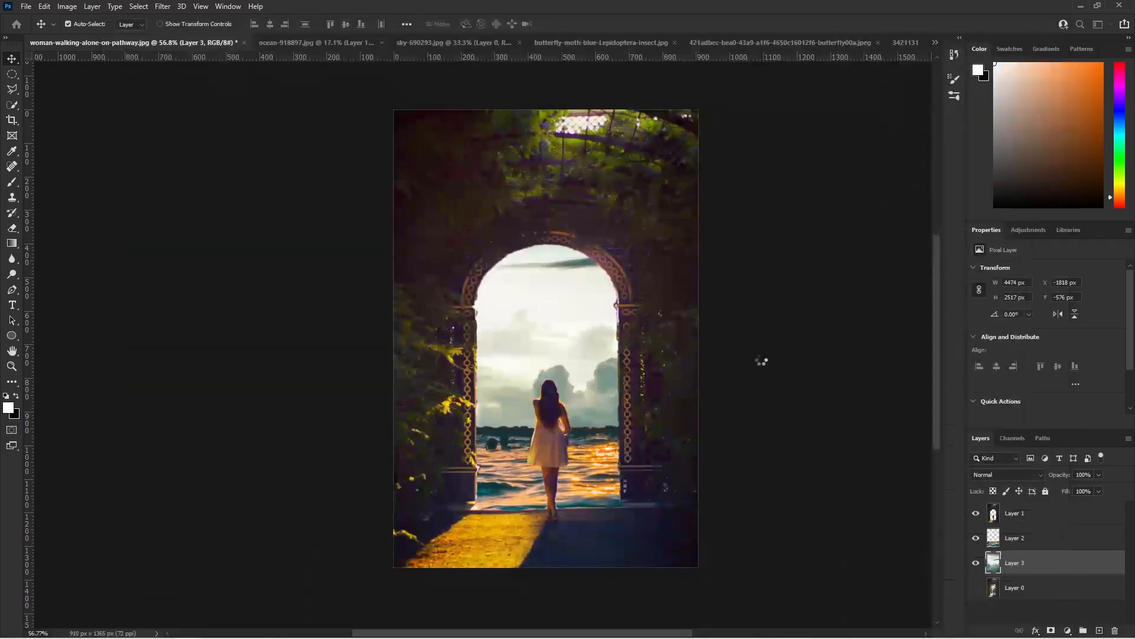
- Bring the bokeh lights from 3421131.jpg into the composite between the sea and sky layers and set its blend mode to Color Dodge
{"action": "left_click", "coordinate": [804, 43]}
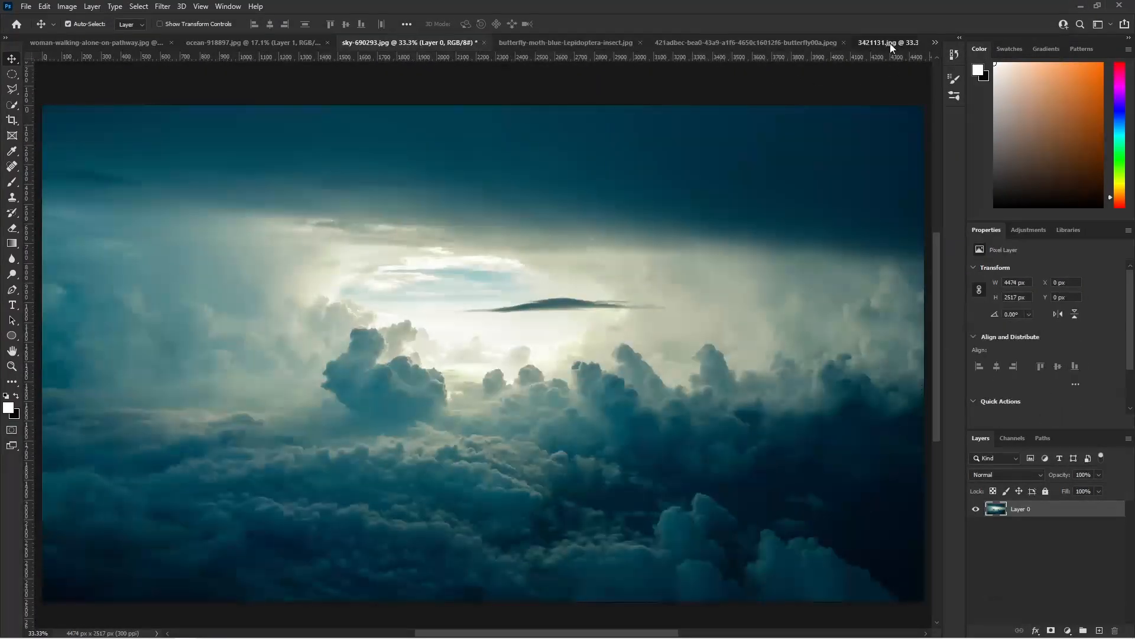
{"action": "left_click", "coordinate": [889, 43]}
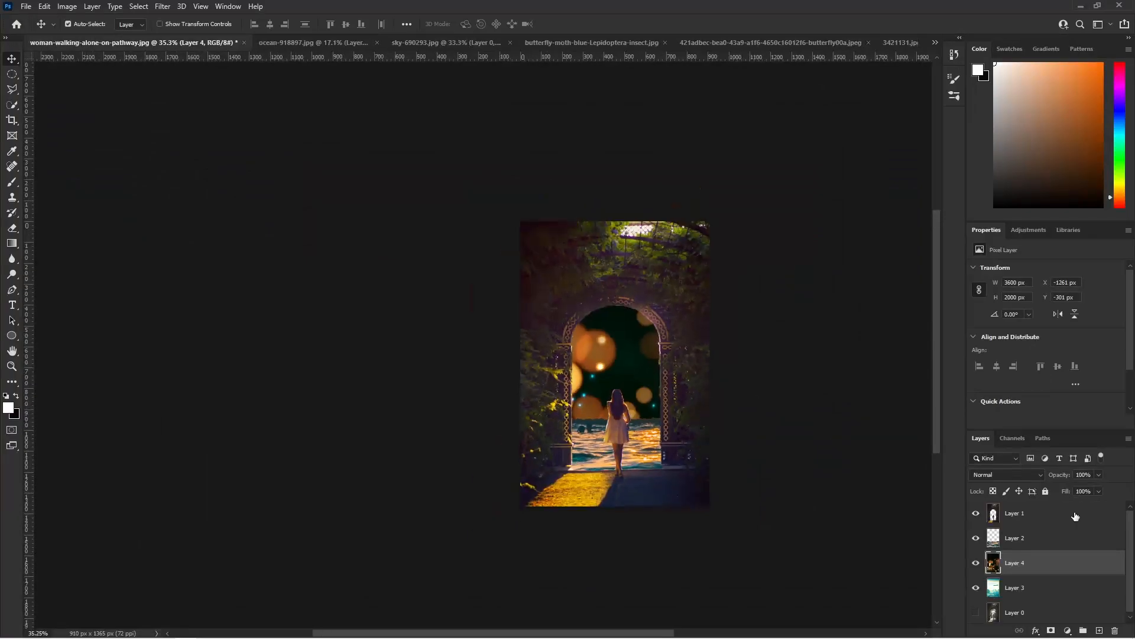
{"action": "left_click", "coordinate": [1005, 474]}
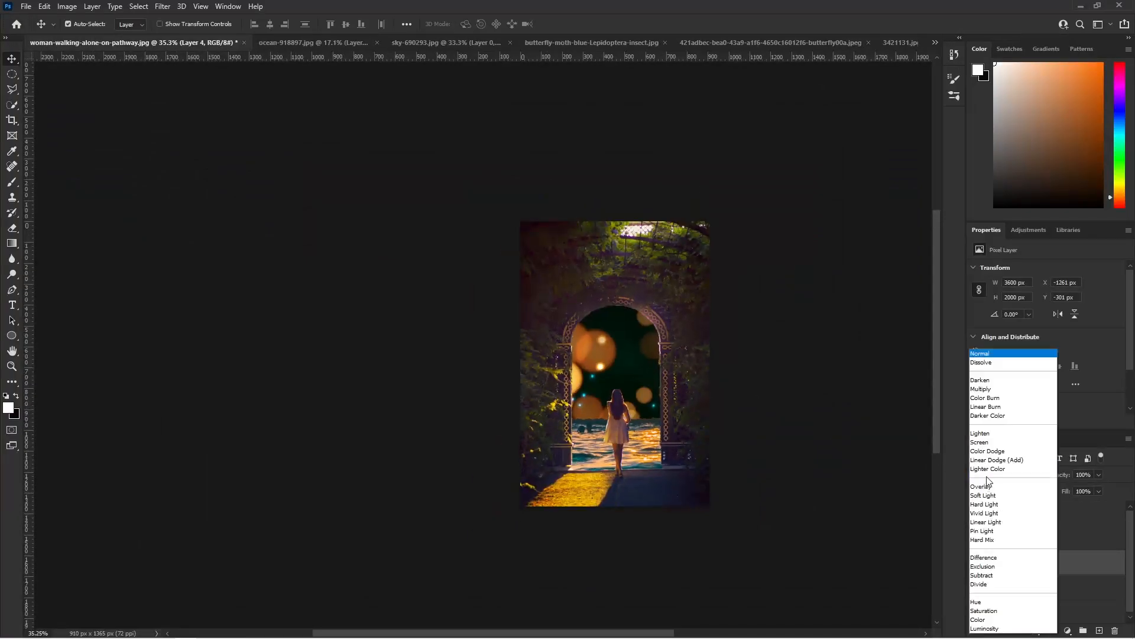
{"action": "left_click", "coordinate": [994, 450]}
- Reposition the bokeh layer over the sky in the archway and compare the image with that layer hidden and shown
{"action": "left_click", "coordinate": [920, 505]}
{"action": "scroll", "coordinate": [920, 504], "scroll_direction": "up", "scroll_amount": 8}
{"action": "left_click_drag", "start_coordinate": [580, 340], "coordinate": [552, 374]}
{"action": "left_click_drag", "start_coordinate": [512, 287], "coordinate": [698, 398]}
{"action": "scroll", "coordinate": [709, 396], "scroll_direction": "down", "scroll_amount": 6}
{"action": "scroll", "coordinate": [799, 438], "scroll_direction": "up", "scroll_amount": 1}
{"action": "left_click", "coordinate": [976, 563]}
{"action": "left_click", "coordinate": [1036, 592]}
{"action": "left_click", "coordinate": [976, 563]}
{"action": "left_click_drag", "start_coordinate": [556, 337], "coordinate": [650, 358]}
- Scale down the bokeh layer and position it over the sky inside the archway opening
{"action": "key", "text": "ctrl+t"}
{"action": "scroll", "coordinate": [661, 360], "scroll_direction": "down", "scroll_amount": 9}
{"action": "left_click_drag", "start_coordinate": [514, 282], "coordinate": [303, 249]}
{"action": "left_click_drag", "start_coordinate": [724, 474], "coordinate": [495, 330]}
{"action": "scroll", "coordinate": [399, 325], "scroll_direction": "up", "scroll_amount": 12}
{"action": "key", "text": "Return"}
{"action": "left_click_drag", "start_coordinate": [423, 244], "coordinate": [575, 305]}
{"action": "scroll", "coordinate": [583, 311], "scroll_direction": "down", "scroll_amount": 5}
{"action": "scroll", "coordinate": [619, 334], "scroll_direction": "up", "scroll_amount": 6}
{"action": "scroll", "coordinate": [639, 349], "scroll_direction": "down", "scroll_amount": 8}
{"action": "scroll", "coordinate": [731, 431], "scroll_direction": "up", "scroll_amount": 3}
- Unlock the background of butterfly-moth-blue-Lepidoptera-insect.jpg and select the whole blue butterfly with the Quick Selection tool
{"action": "left_click", "coordinate": [592, 43]}
{"action": "left_click", "coordinate": [1113, 512]}
{"action": "left_click", "coordinate": [12, 105]}
{"action": "scroll", "coordinate": [381, 335], "scroll_direction": "up", "scroll_amount": 1}
{"action": "left_click", "coordinate": [142, 24]}
{"action": "left_click_drag", "start_coordinate": [119, 53], "coordinate": [116, 53]}
{"action": "left_click_drag", "start_coordinate": [383, 238], "coordinate": [402, 317]}
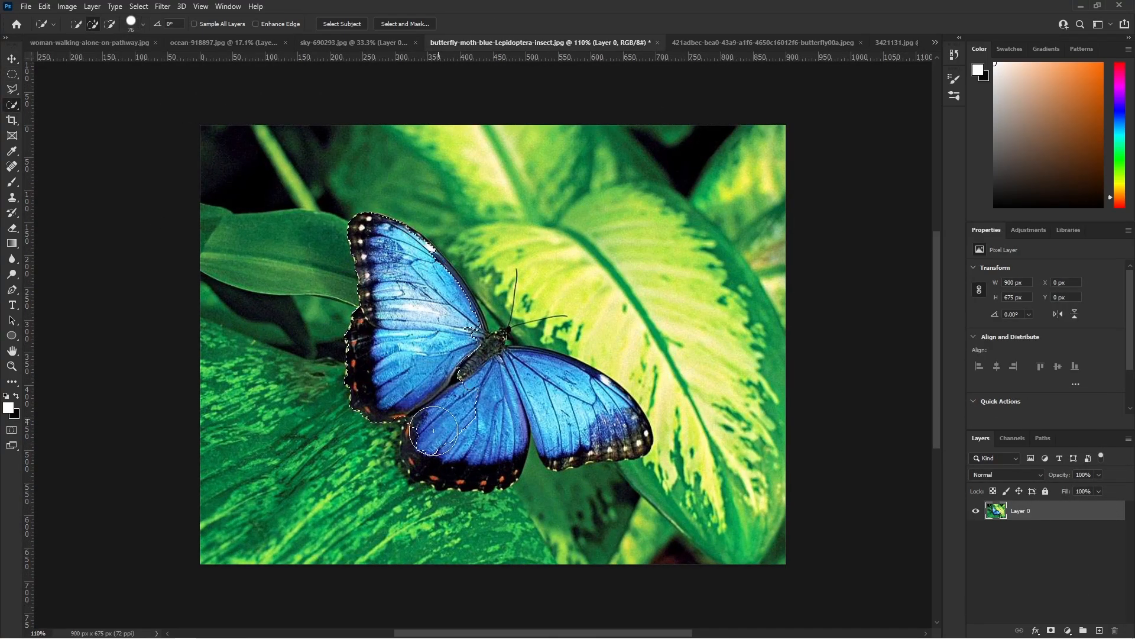
{"action": "left_click_drag", "start_coordinate": [600, 407], "coordinate": [628, 435]}
{"action": "left_click", "coordinate": [110, 24]}
{"action": "left_click", "coordinate": [143, 24]}
{"action": "left_click_drag", "start_coordinate": [115, 53], "coordinate": [96, 54]}
{"action": "left_click", "coordinate": [363, 435]}
- Bring the blue butterfly cutout into the composite at the top of the layer stack, then shrink it and place it over the foliage
{"action": "key", "text": "ctrl+j"}
{"action": "key", "text": "v"}
{"action": "left_click_drag", "start_coordinate": [441, 327], "coordinate": [526, 261]}
{"action": "left_click_drag", "start_coordinate": [1039, 566], "coordinate": [1039, 503]}
{"action": "key", "text": "ctrl+t"}
{"action": "mouse_move", "coordinate": [623, 336]}
{"action": "left_mouse_down"}
{"action": "mouse_move", "coordinate": [519, 210]}
{"action": "mouse_move", "coordinate": [620, 135]}
{"action": "mouse_move", "coordinate": [511, 322]}
{"action": "mouse_move", "coordinate": [485, 332]}
{"action": "left_mouse_up"}
{"action": "key", "text": "Return"}
- Duplicate the blue butterfly layer and transform the copy into a second butterfly
{"action": "scroll", "coordinate": [522, 216], "scroll_direction": "up", "scroll_amount": 5}
{"action": "scroll", "coordinate": [610, 190], "scroll_direction": "down", "scroll_amount": 5}
{"action": "key", "text": "ctrl+j"}
{"action": "key", "text": "ctrl+t"}
{"action": "left_click", "coordinate": [581, 25]}
{"action": "scroll", "coordinate": [688, 328], "scroll_direction": "down", "scroll_amount": 3}
- Unlock the background of the orange butterfly photo and select the butterfly with the Quick Selection tool
{"action": "left_click", "coordinate": [780, 43]}
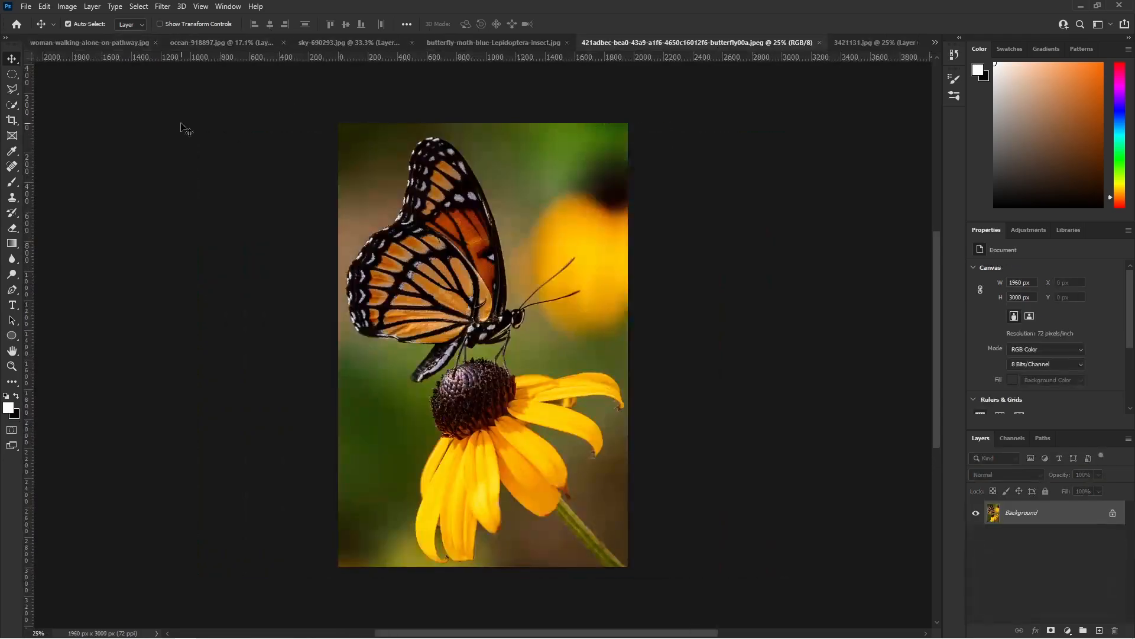
{"action": "left_click", "coordinate": [12, 105]}
{"action": "left_click", "coordinate": [1113, 514]}
{"action": "left_click", "coordinate": [131, 24]}
{"action": "left_click_drag", "start_coordinate": [420, 252], "coordinate": [389, 254]}
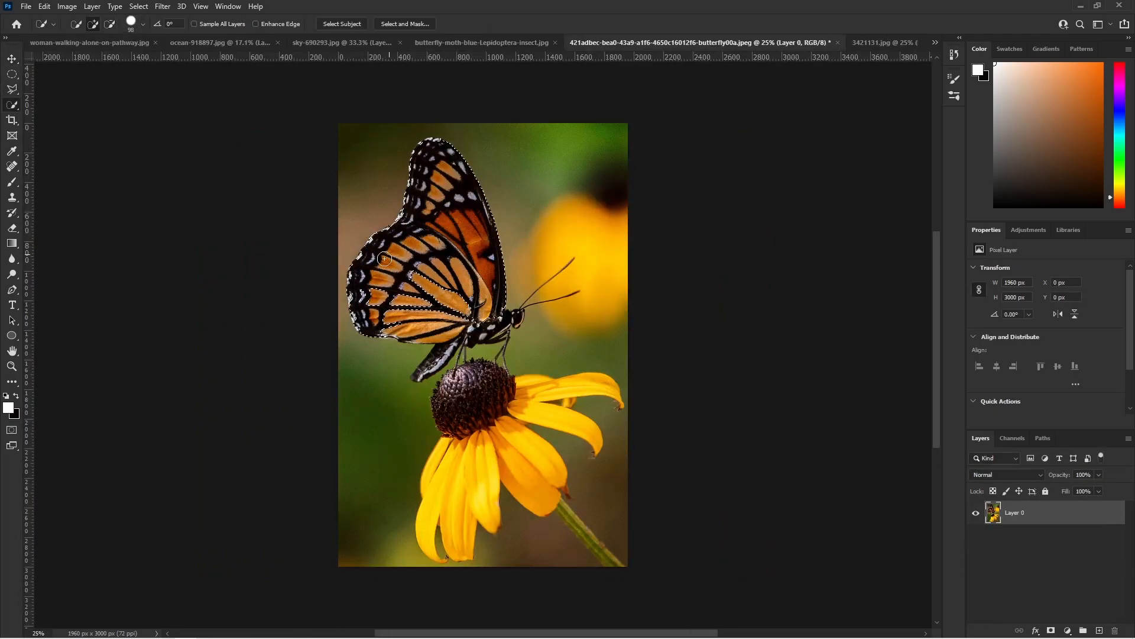
- Move the orange butterfly into the composite, scale it down and place it on the left archway column's capital
{"action": "left_click", "coordinate": [12, 59]}
{"action": "left_click_drag", "start_coordinate": [473, 280], "coordinate": [513, 320]}
{"action": "key", "text": "ctrl+t"}
{"action": "scroll", "coordinate": [514, 320], "scroll_direction": "down", "scroll_amount": 2}
{"action": "left_click_drag", "start_coordinate": [580, 458], "coordinate": [444, 452]}
{"action": "scroll", "coordinate": [474, 330], "scroll_direction": "up", "scroll_amount": 3}
{"action": "key", "text": "Return"}
{"action": "scroll", "coordinate": [497, 269], "scroll_direction": "up", "scroll_amount": 3}
{"action": "scroll", "coordinate": [574, 309], "scroll_direction": "down", "scroll_amount": 6}
- Duplicate the orange butterfly, scale the copy to 44.46%, rotate it -37.75° and place it by the yellow leaves beside the left column
{"action": "key", "text": "ctrl+j"}
{"action": "key", "text": "ctrl+t"}
{"action": "scroll", "coordinate": [479, 445], "scroll_direction": "up", "scroll_amount": 4}
{"action": "left_click_drag", "start_coordinate": [430, 433], "coordinate": [531, 401]}
{"action": "left_click_drag", "start_coordinate": [544, 418], "coordinate": [534, 406]}
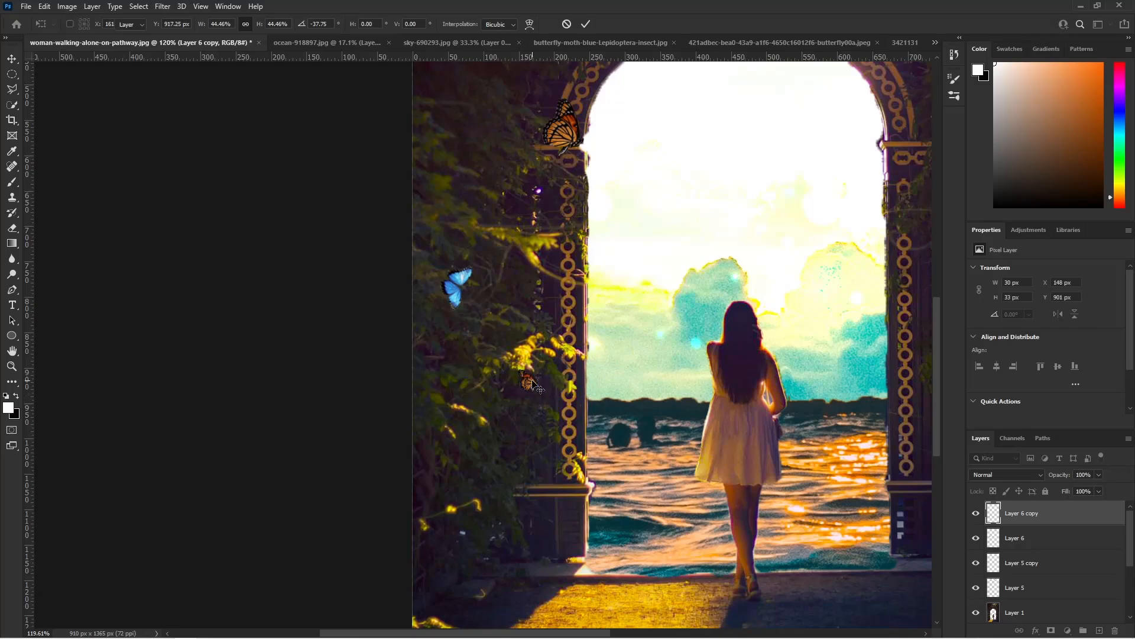
{"action": "key", "text": "Return"}
{"action": "scroll", "coordinate": [705, 305], "scroll_direction": "down", "scroll_amount": 5}
{"action": "scroll", "coordinate": [708, 337], "scroll_direction": "up", "scroll_amount": 2}
{"action": "scroll", "coordinate": [737, 420], "scroll_direction": "down", "scroll_amount": 3}
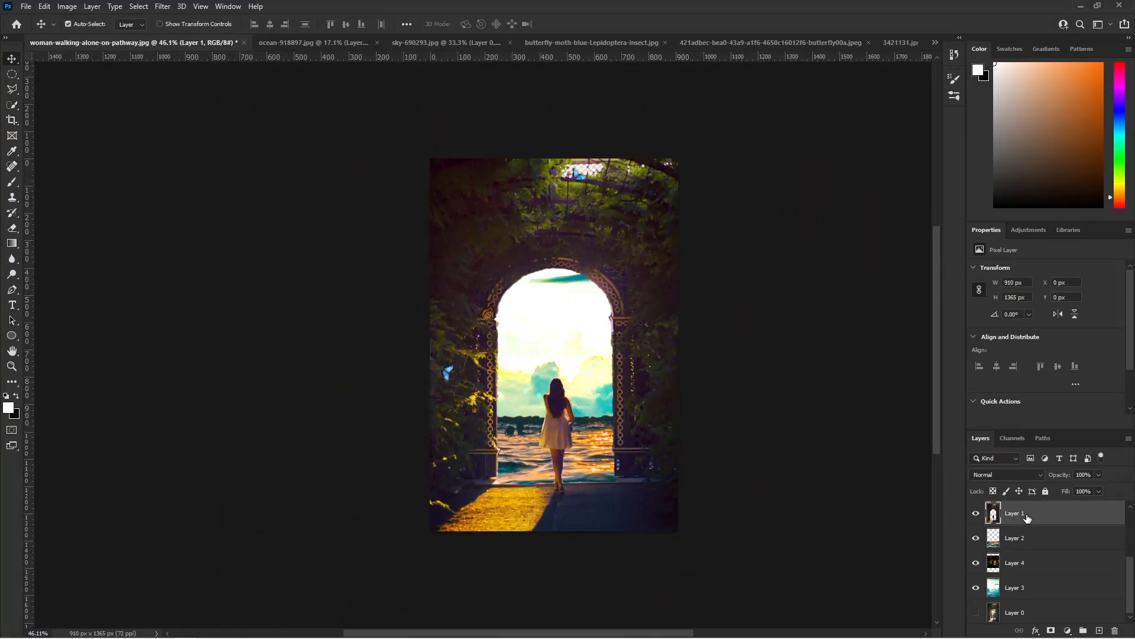
- Add a layer mask to Layer 1 and try out several brush tips and spacings for painting on it
{"action": "scroll", "coordinate": [518, 473], "scroll_direction": "up", "scroll_amount": 6}
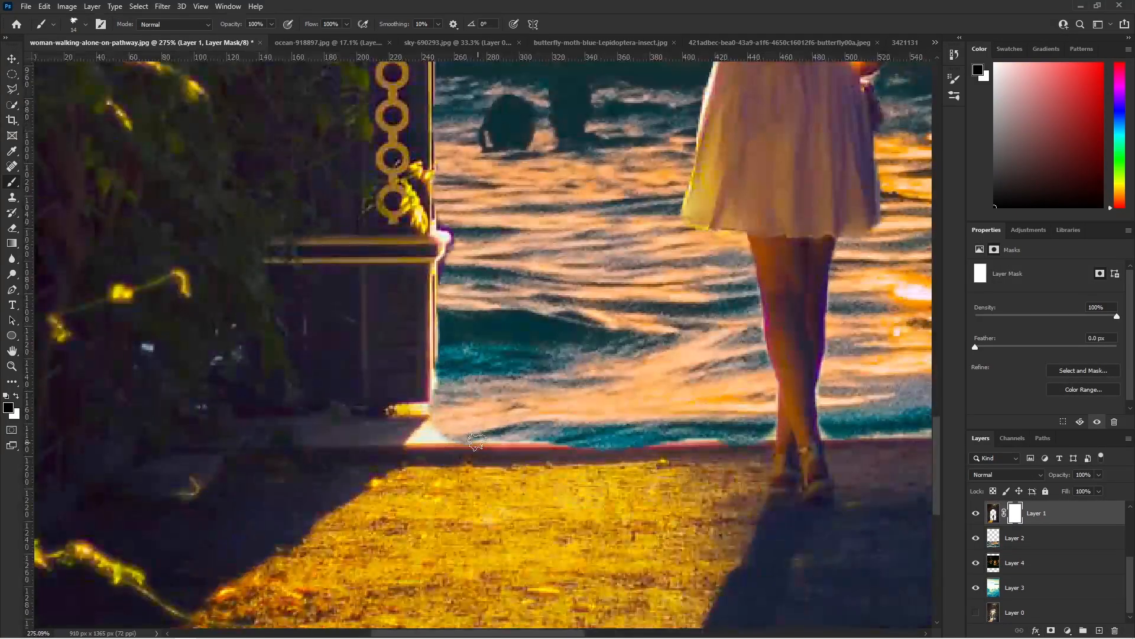
{"action": "left_click", "coordinate": [100, 24]}
{"action": "left_click", "coordinate": [846, 138]}
{"action": "left_click", "coordinate": [828, 119]}
{"action": "left_click_drag", "start_coordinate": [819, 277], "coordinate": [829, 276]}
{"action": "scroll", "coordinate": [865, 142], "scroll_direction": "down", "scroll_amount": 2}
{"action": "left_click", "coordinate": [847, 135]}
{"action": "scroll", "coordinate": [848, 135], "scroll_direction": "down", "scroll_amount": 2}
{"action": "left_click", "coordinate": [827, 137]}
{"action": "left_click", "coordinate": [883, 120]}
{"action": "left_click", "coordinate": [846, 137]}
{"action": "left_click", "coordinate": [829, 136]}
- Try the scattered 284 px brush tip for the mask and adjust its size
{"action": "scroll", "coordinate": [831, 137], "scroll_direction": "up", "scroll_amount": 2}
{"action": "left_click", "coordinate": [826, 106]}
{"action": "scroll", "coordinate": [835, 114], "scroll_direction": "up", "scroll_amount": 1}
{"action": "left_click", "coordinate": [843, 119]}
{"action": "left_click", "coordinate": [900, 137]}
{"action": "scroll", "coordinate": [538, 436], "scroll_direction": "down", "scroll_amount": 3}
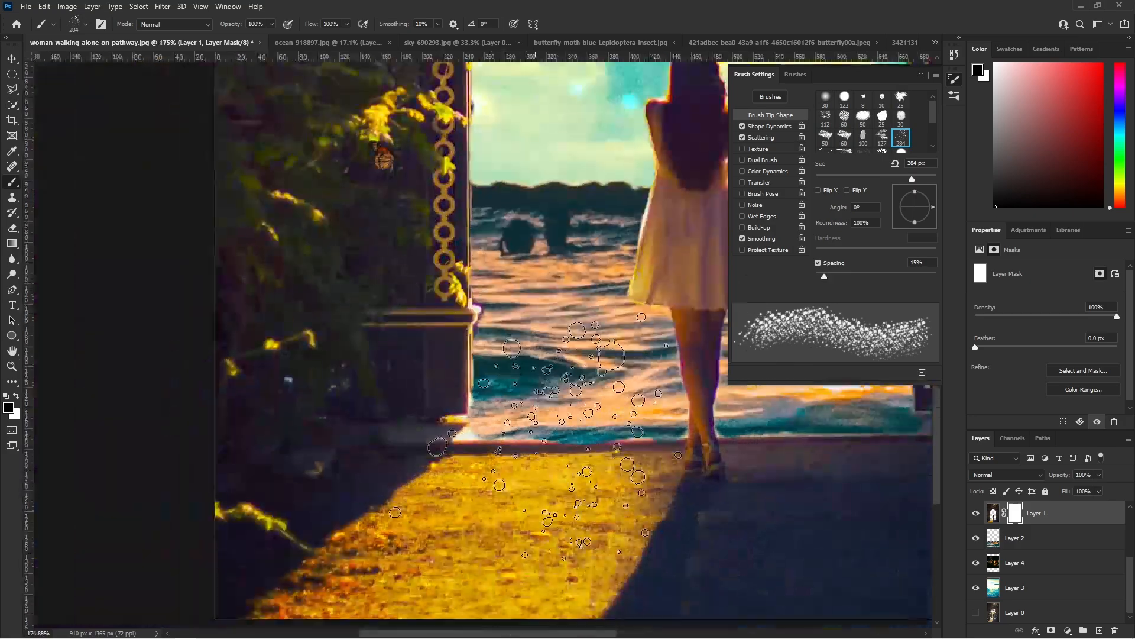
{"action": "left_click", "coordinate": [85, 24]}
{"action": "left_click_drag", "start_coordinate": [86, 61], "coordinate": [91, 64]}
{"action": "key", "text": "Return"}
- Choose a fine speckled brush tip for the mask and set its size to 55 px
{"action": "scroll", "coordinate": [759, 460], "scroll_direction": "down", "scroll_amount": 4}
{"action": "left_click", "coordinate": [881, 134]}
{"action": "left_click_drag", "start_coordinate": [821, 276], "coordinate": [846, 275]}
{"action": "scroll", "coordinate": [620, 457], "scroll_direction": "up", "scroll_amount": 4}
{"action": "left_click", "coordinate": [826, 144]}
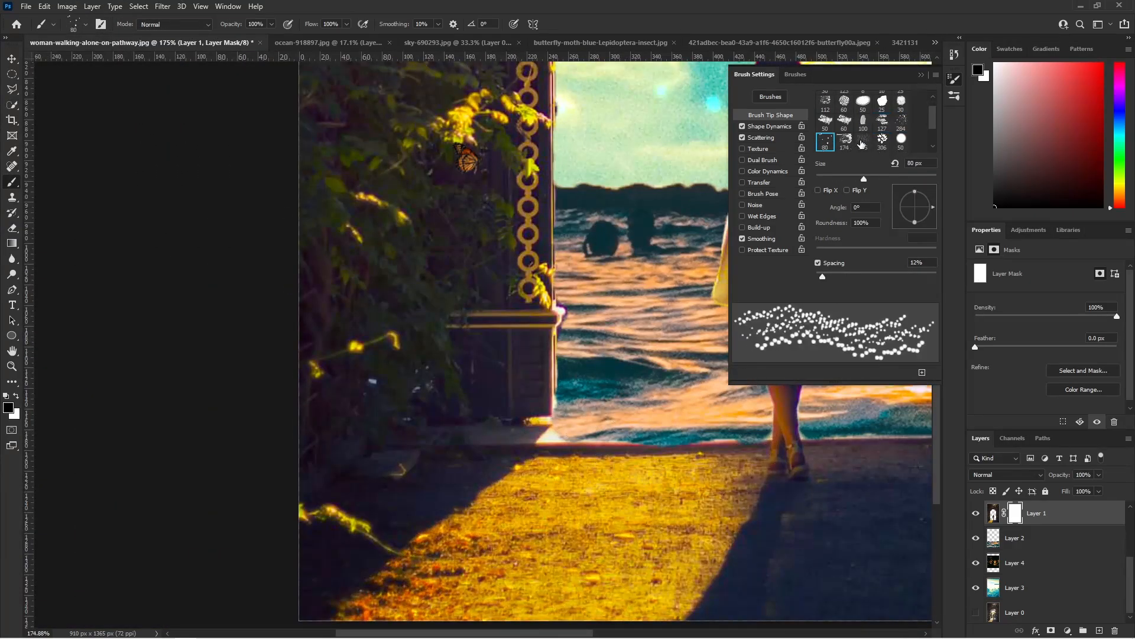
{"action": "left_click", "coordinate": [863, 142]}
{"action": "left_click", "coordinate": [86, 24]}
{"action": "left_click_drag", "start_coordinate": [75, 63], "coordinate": [87, 64]}
{"action": "key", "text": "Return"}
- Paint black speckles on Layer 1's mask along the path's far edge to blend it into the sea
{"action": "left_click", "coordinate": [566, 427]}
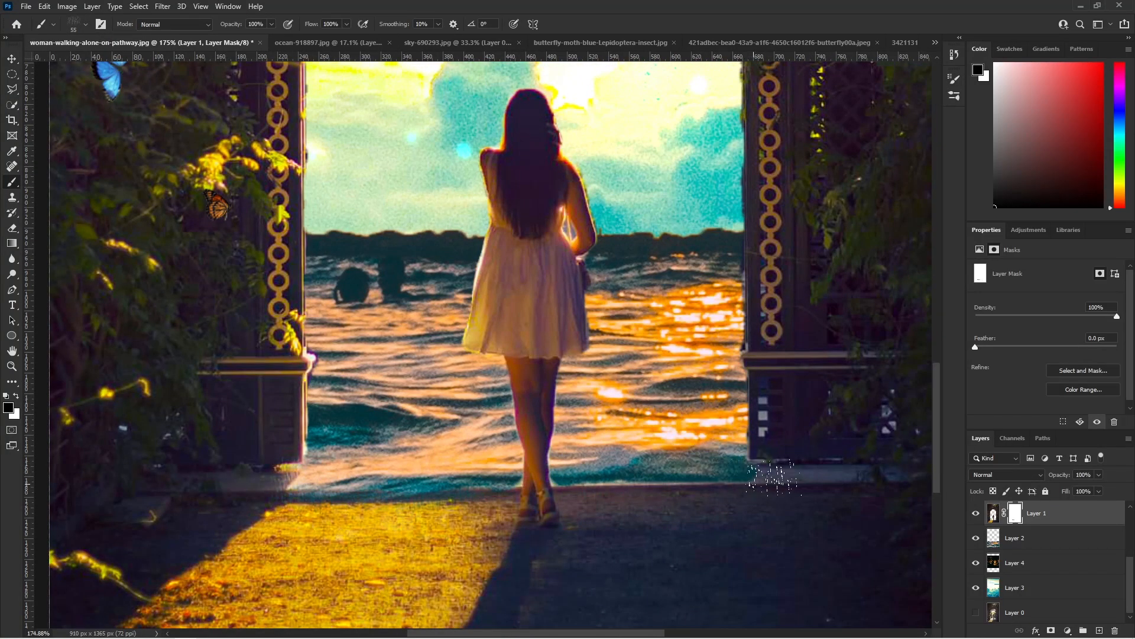
{"action": "left_click_drag", "start_coordinate": [629, 468], "coordinate": [601, 470]}
{"action": "scroll", "coordinate": [584, 464], "scroll_direction": "up", "scroll_amount": 5}
{"action": "scroll", "coordinate": [698, 443], "scroll_direction": "down", "scroll_amount": 2}
- Reduce the brush to 31 px and refine the water's edge on Layer 1's mask around the woman's feet and the column bases
{"action": "left_click", "coordinate": [85, 25]}
{"action": "left_click_drag", "start_coordinate": [86, 63], "coordinate": [79, 64]}
{"action": "key", "text": "Return"}
{"action": "scroll", "coordinate": [680, 449], "scroll_direction": "up", "scroll_amount": 2}
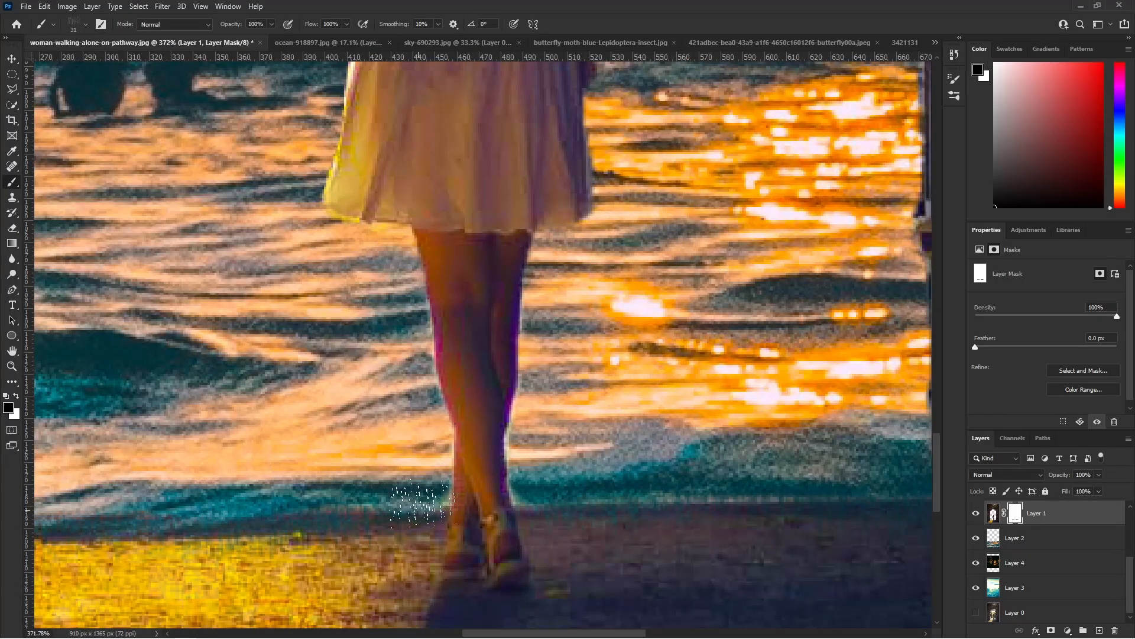
{"action": "scroll", "coordinate": [390, 506], "scroll_direction": "down", "scroll_amount": 5}
{"action": "scroll", "coordinate": [497, 497], "scroll_direction": "up", "scroll_amount": 4}
{"action": "scroll", "coordinate": [618, 511], "scroll_direction": "down", "scroll_amount": 5}
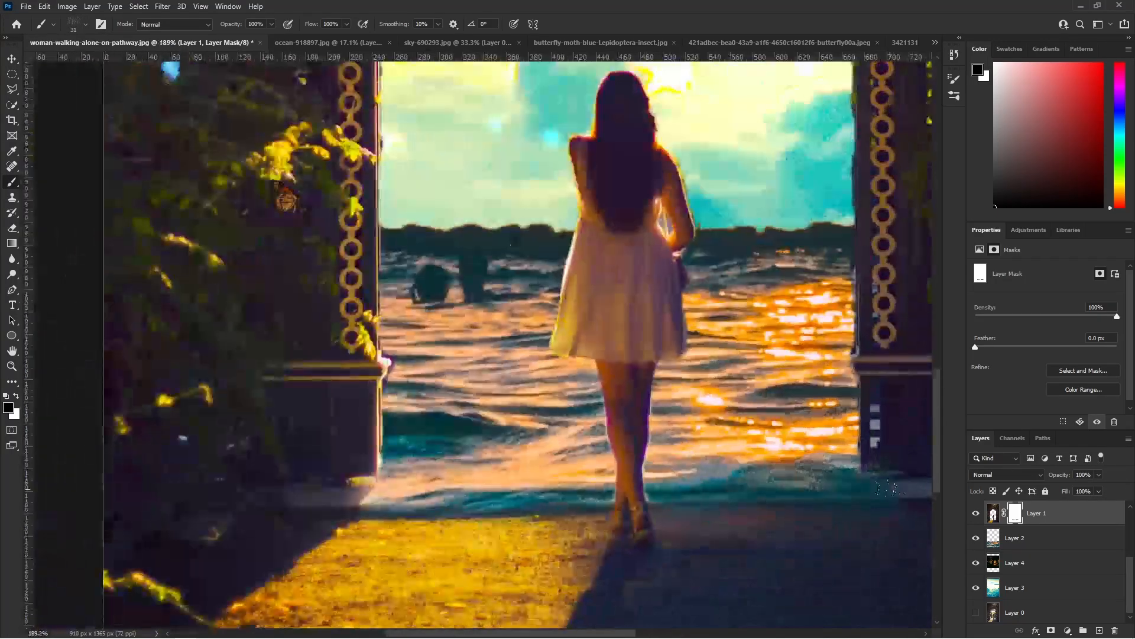
{"action": "scroll", "coordinate": [213, 568], "scroll_direction": "up", "scroll_amount": 4}
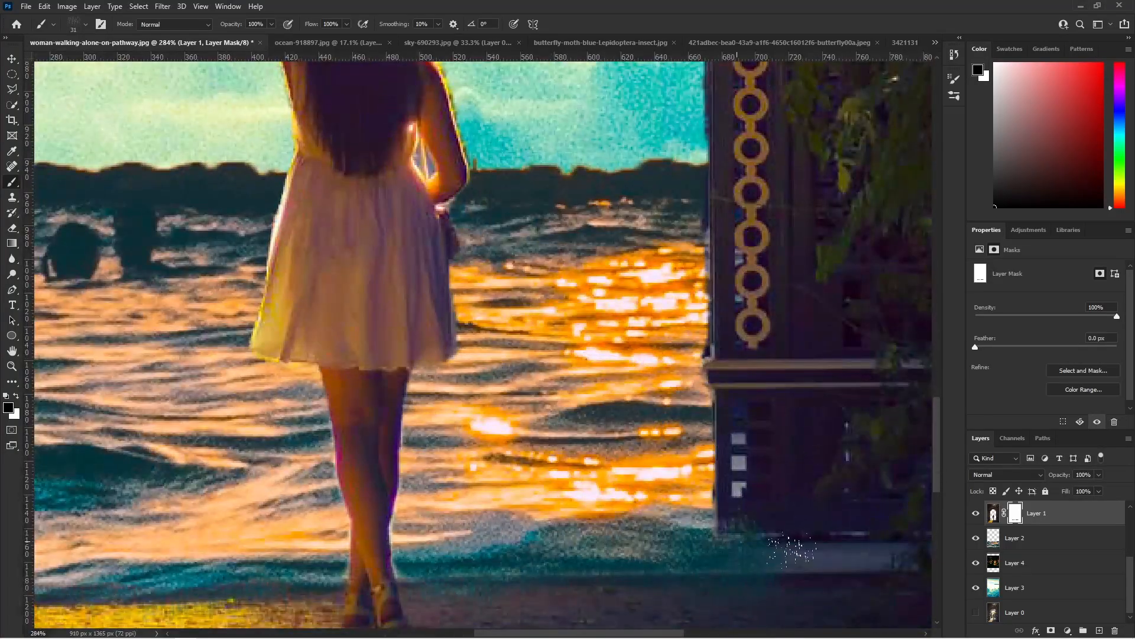
{"action": "scroll", "coordinate": [572, 515], "scroll_direction": "down", "scroll_amount": 4}
- Draw a four-point Pen tool shape over the sunlit area of the path, with a curved edge along the woman's shadow
{"action": "key", "text": "p"}
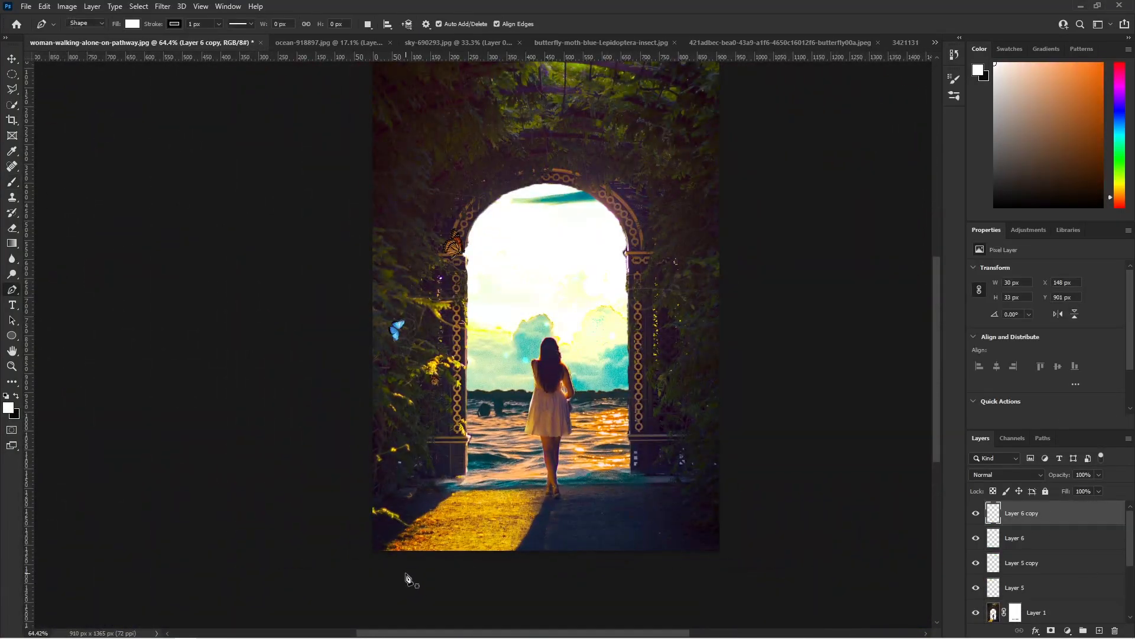
{"action": "scroll", "coordinate": [406, 576], "scroll_direction": "up", "scroll_amount": 4}
{"action": "left_click", "coordinate": [372, 539]}
{"action": "left_click", "coordinate": [490, 452], "text": "alt"}
{"action": "left_click", "coordinate": [609, 451]}
{"action": "left_click_drag", "start_coordinate": [558, 536], "coordinate": [530, 545]}
- Fill the path shape with orange d26300 sampled from the sun's reflection on the sea
{"action": "key", "text": "v"}
{"action": "double_click", "coordinate": [994, 513]}
{"action": "left_click_drag", "start_coordinate": [719, 75], "coordinate": [853, 116]}
{"action": "left_click", "coordinate": [716, 342]}
{"action": "left_click", "coordinate": [722, 340]}
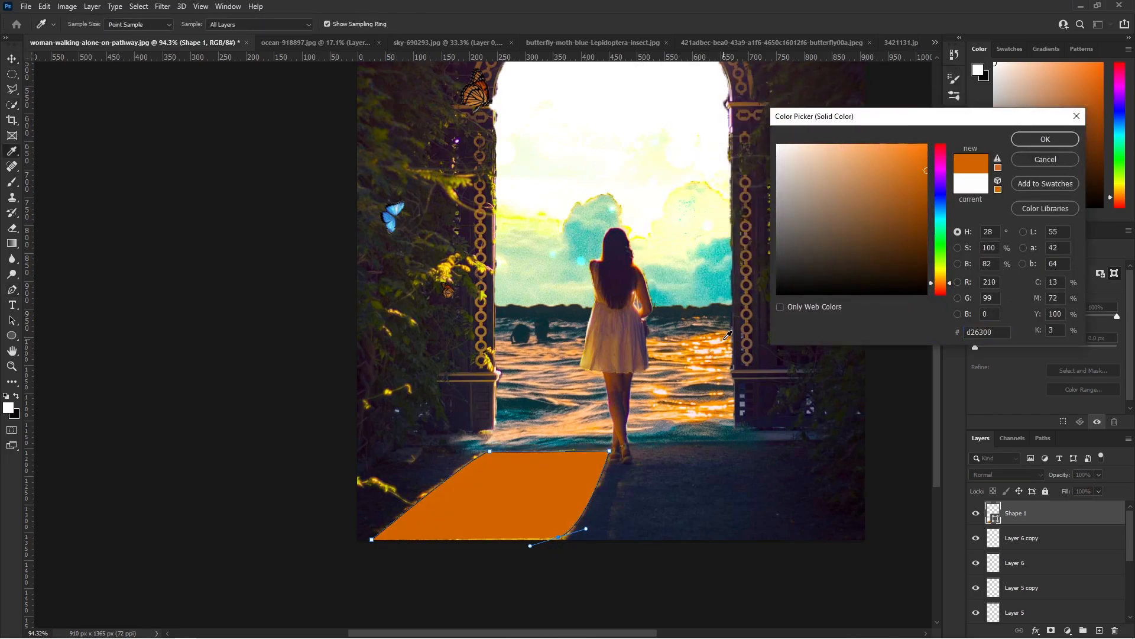
{"action": "left_click", "coordinate": [1045, 138]}
- Lower the orange path shape's opacity to 42%
{"action": "left_click", "coordinate": [1098, 475]}
{"action": "left_click_drag", "start_coordinate": [1102, 489], "coordinate": [1067, 489]}
{"action": "left_click", "coordinate": [888, 445]}
- Rasterize the orange Shape 1 layer so the Brush tool can paint on it
{"action": "scroll", "coordinate": [845, 444], "scroll_direction": "down", "scroll_amount": 3}
{"action": "left_click", "coordinate": [1016, 513]}
{"action": "scroll", "coordinate": [609, 489], "scroll_direction": "up", "scroll_amount": 10}
{"action": "key", "text": "b"}
{"action": "left_click", "coordinate": [591, 512]}
{"action": "key", "text": "Return"}
- Place Shape 1 directly above Layer 1 and paint dark speckles along its edges to blend the orange light into the surrounding shadow
{"action": "scroll", "coordinate": [307, 542], "scroll_direction": "up", "scroll_amount": 2}
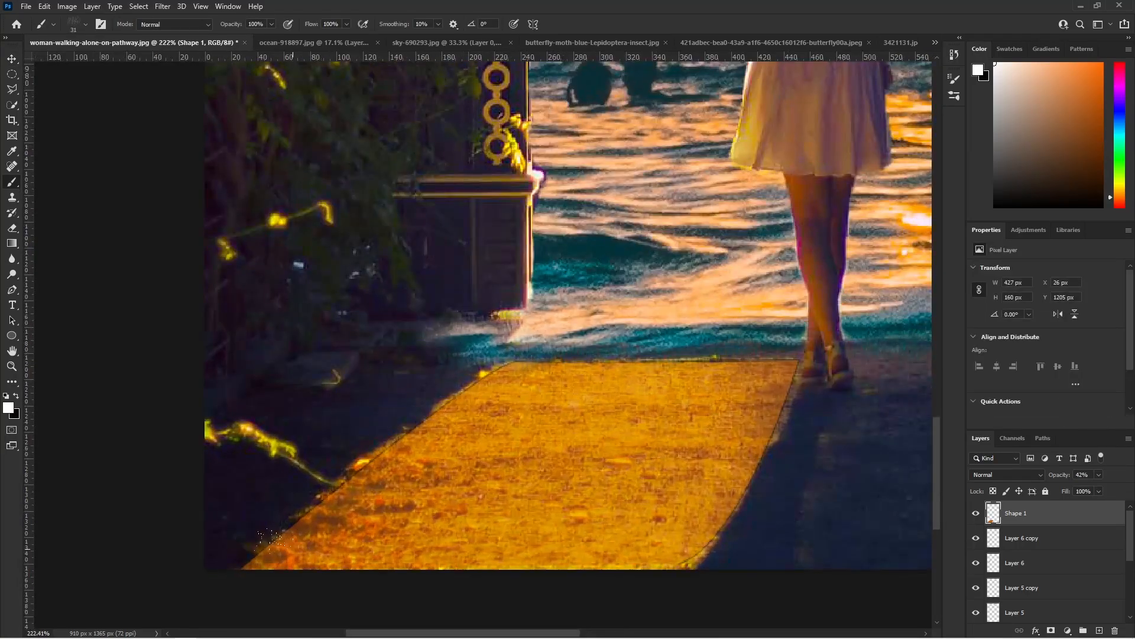
{"action": "scroll", "coordinate": [937, 509], "scroll_direction": "down", "scroll_amount": 5}
{"action": "scroll", "coordinate": [508, 536], "scroll_direction": "up", "scroll_amount": 5}
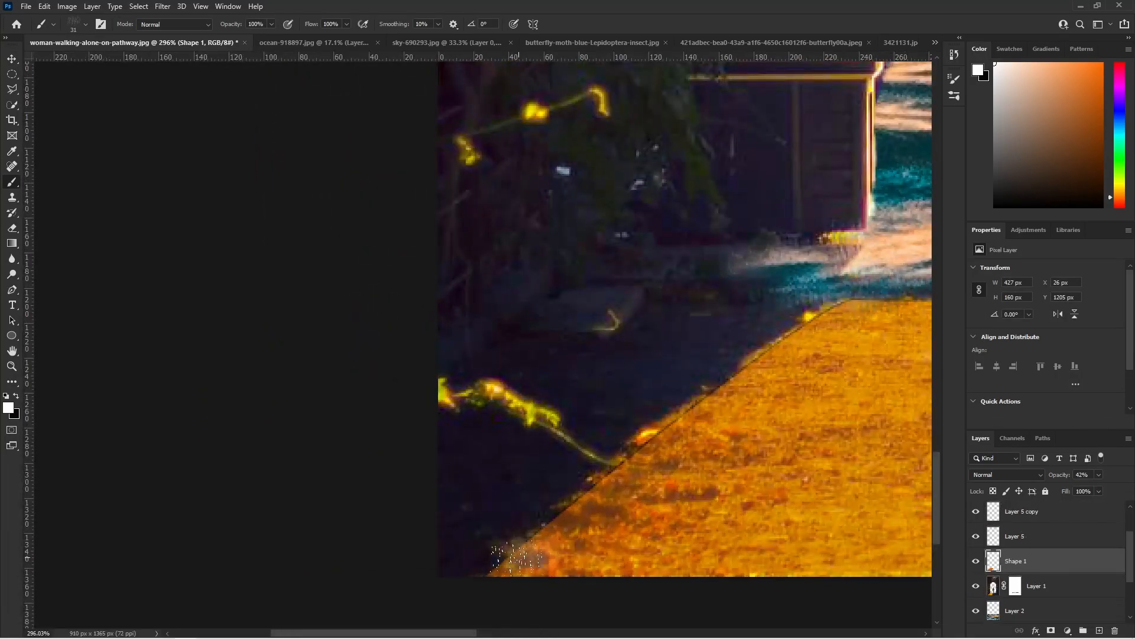
{"action": "key", "text": "x"}
{"action": "scroll", "coordinate": [536, 535], "scroll_direction": "down", "scroll_amount": 3}
{"action": "scroll", "coordinate": [441, 538], "scroll_direction": "up", "scroll_amount": 1}
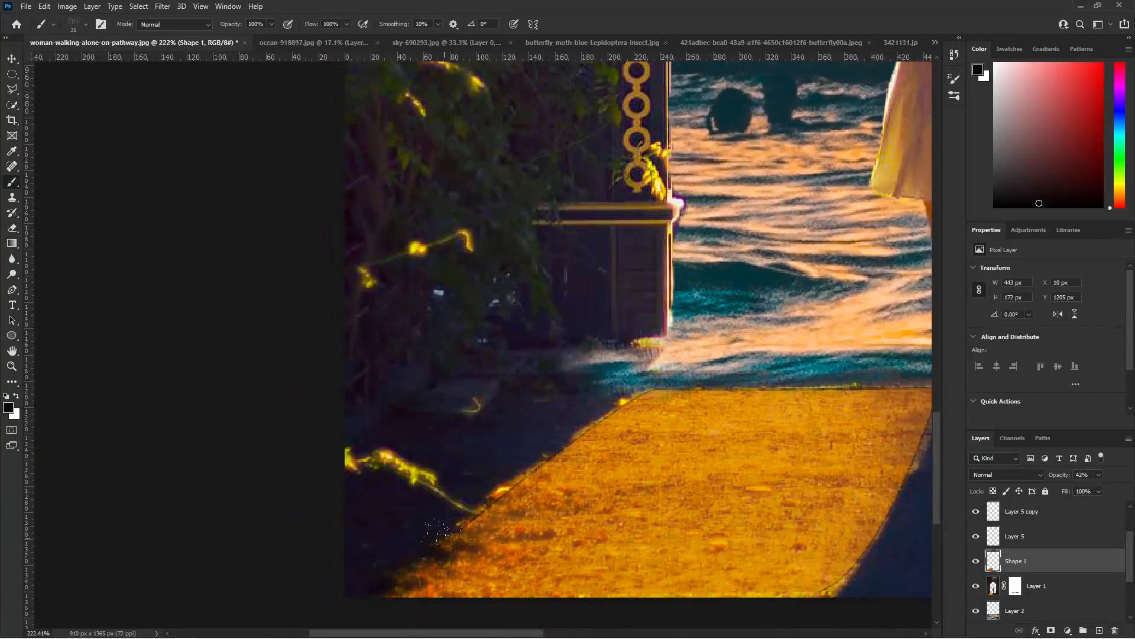
{"action": "scroll", "coordinate": [588, 417], "scroll_direction": "right", "scroll_amount": 3}
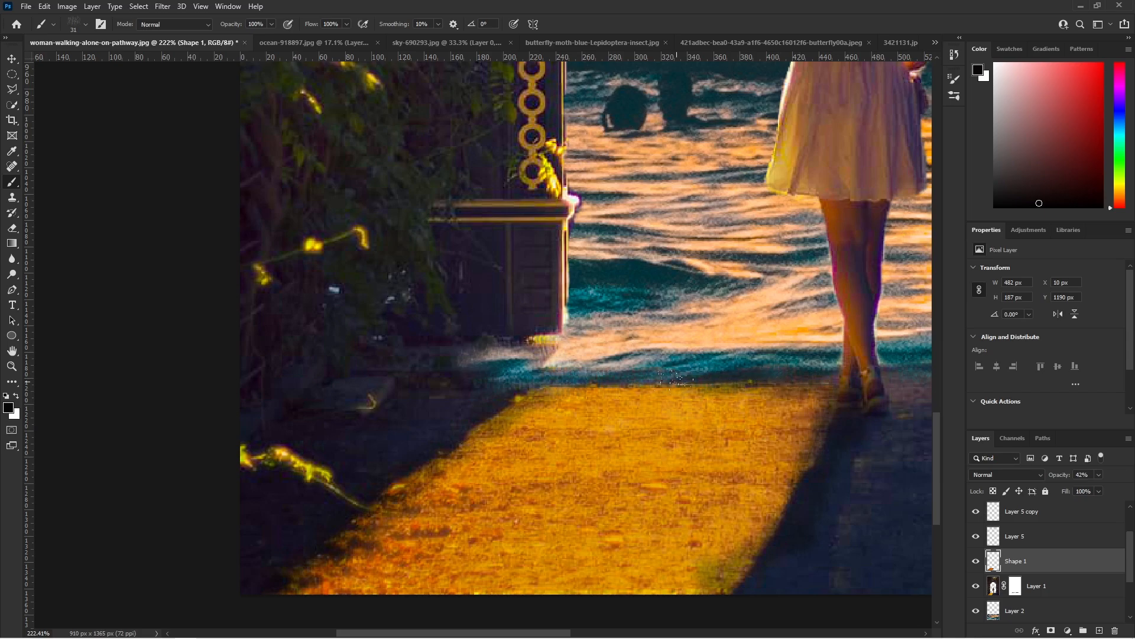
{"action": "scroll", "coordinate": [644, 426], "scroll_direction": "down", "scroll_amount": 5}
{"action": "scroll", "coordinate": [644, 426], "scroll_direction": "up", "scroll_amount": 2}
{"action": "key", "text": "v"}
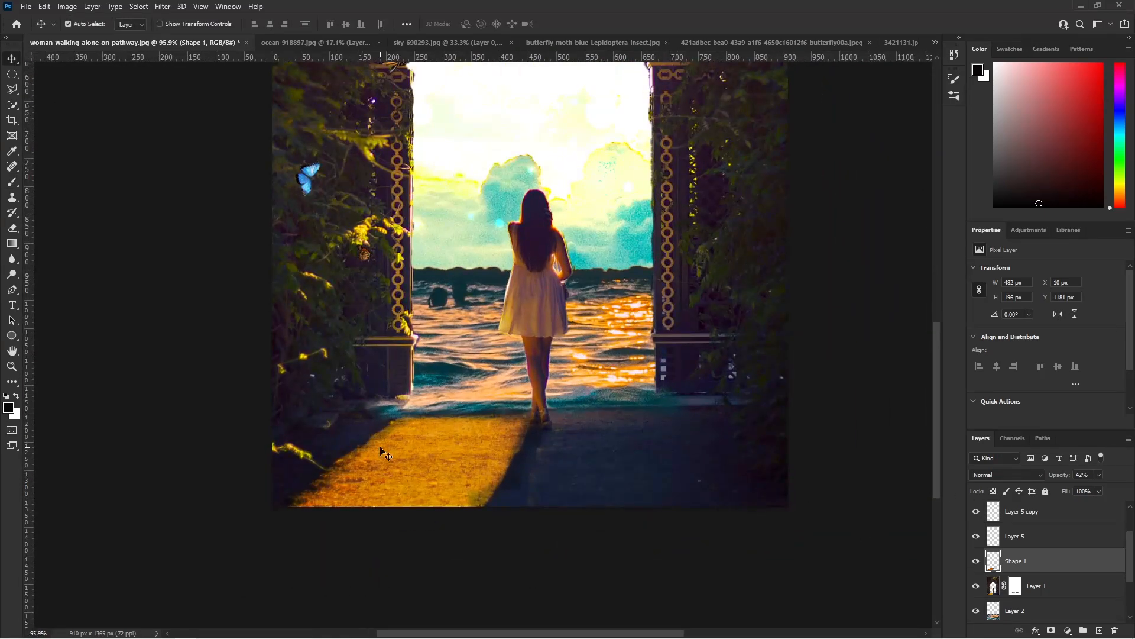
- Fine-tune the opacity of the orange Shape 1 light on the path and deselect the layer
{"action": "scroll", "coordinate": [383, 453], "scroll_direction": "down", "scroll_amount": 1}
{"action": "left_click", "coordinate": [1098, 474]}
{"action": "left_click_drag", "start_coordinate": [1096, 488], "coordinate": [1076, 504]}
{"action": "left_click", "coordinate": [1099, 490]}
{"action": "left_click", "coordinate": [786, 438]}
{"action": "scroll", "coordinate": [709, 379], "scroll_direction": "down", "scroll_amount": 4}
{"action": "scroll", "coordinate": [718, 296], "scroll_direction": "up", "scroll_amount": 3}
{"action": "scroll", "coordinate": [711, 294], "scroll_direction": "down", "scroll_amount": 2}
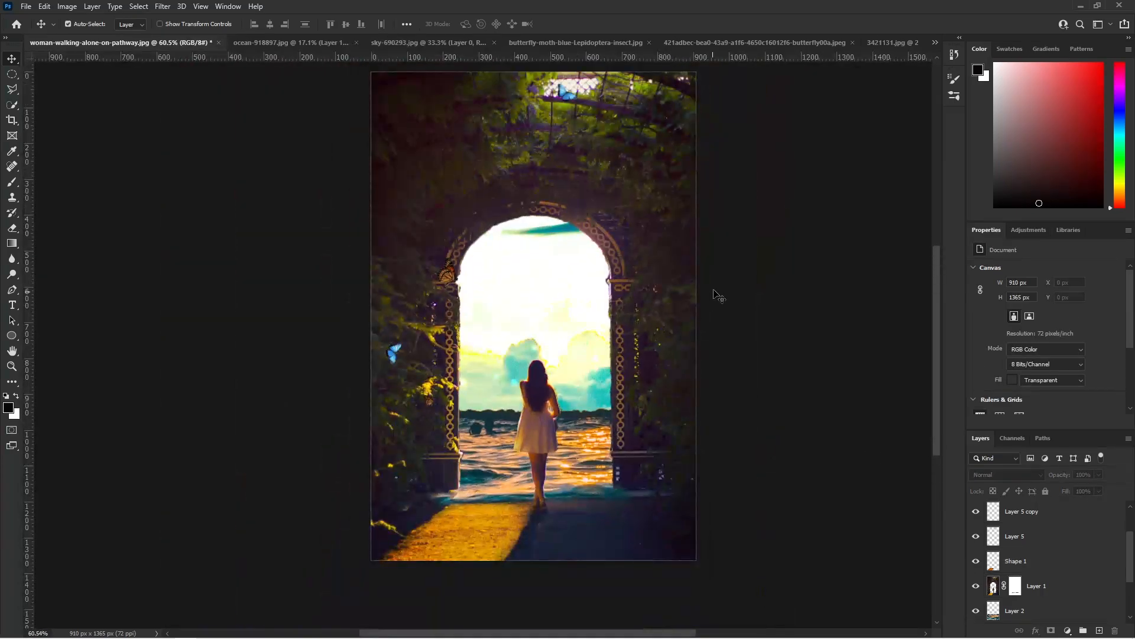
- Apply the Camera Raw filter to Layer 1, the archway and woman, with Dehaze at about +41
{"action": "scroll", "coordinate": [711, 294], "scroll_direction": "down", "scroll_amount": 2}
{"action": "scroll", "coordinate": [1047, 535], "scroll_direction": "down", "scroll_amount": 3}
{"action": "left_click", "coordinate": [1047, 513]}
{"action": "left_click", "coordinate": [162, 6]}
{"action": "left_click", "coordinate": [198, 94]}
{"action": "left_click_drag", "start_coordinate": [960, 452], "coordinate": [988, 452]}
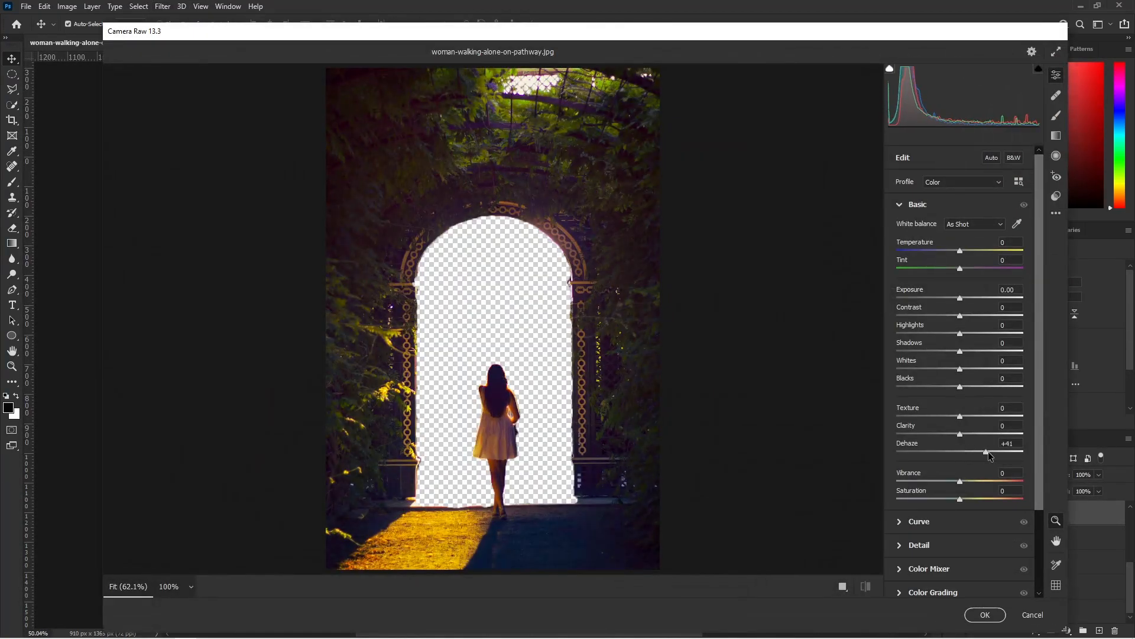
{"action": "left_click", "coordinate": [985, 615]}
- Paint black on Layer 1's mask with a small textured brush to clean the fringe along the arch's curved inner edge
{"action": "scroll", "coordinate": [526, 305], "scroll_direction": "up", "scroll_amount": 9}
{"action": "scroll", "coordinate": [597, 372], "scroll_direction": "down", "scroll_amount": 8}
{"action": "scroll", "coordinate": [653, 450], "scroll_direction": "up", "scroll_amount": 2}
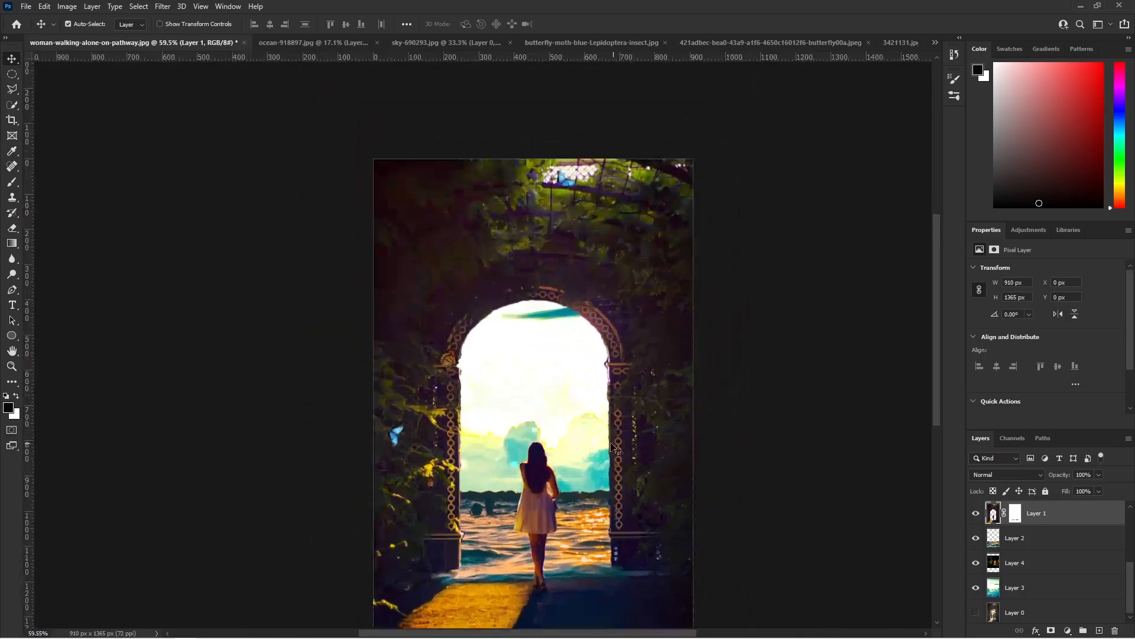
{"action": "scroll", "coordinate": [652, 450], "scroll_direction": "down", "scroll_amount": 2}
{"action": "left_click", "coordinate": [1021, 588]}
{"action": "left_click", "coordinate": [1015, 512]}
{"action": "key", "text": "b"}
{"action": "scroll", "coordinate": [520, 361], "scroll_direction": "up", "scroll_amount": 9}
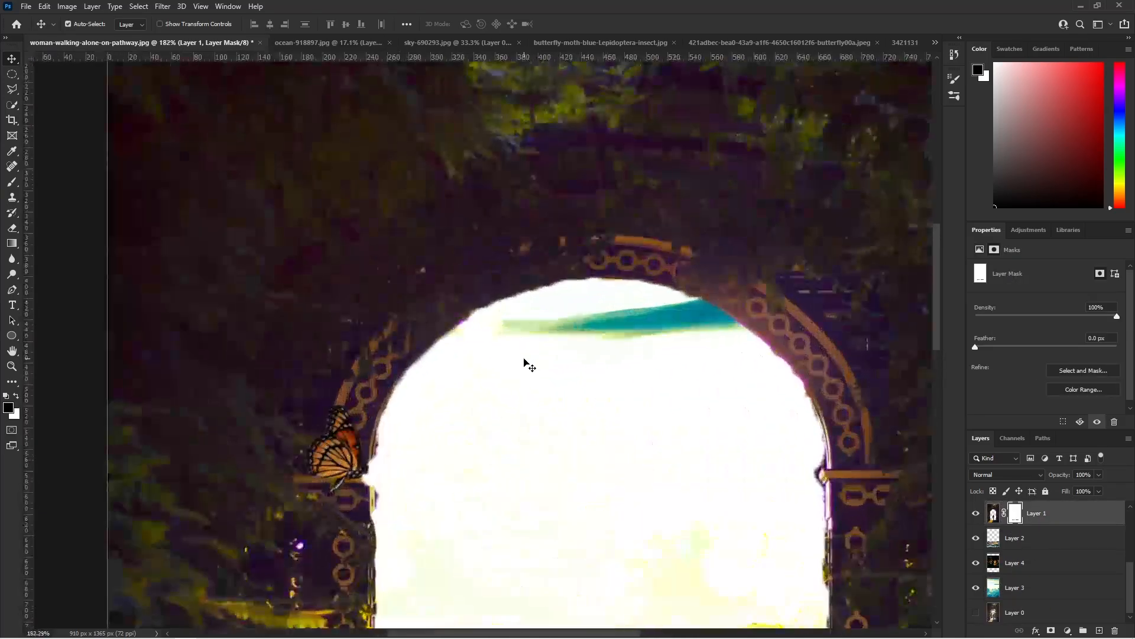
{"action": "scroll", "coordinate": [577, 368], "scroll_direction": "down", "scroll_amount": 5}
{"action": "scroll", "coordinate": [538, 122], "scroll_direction": "up", "scroll_amount": 6}
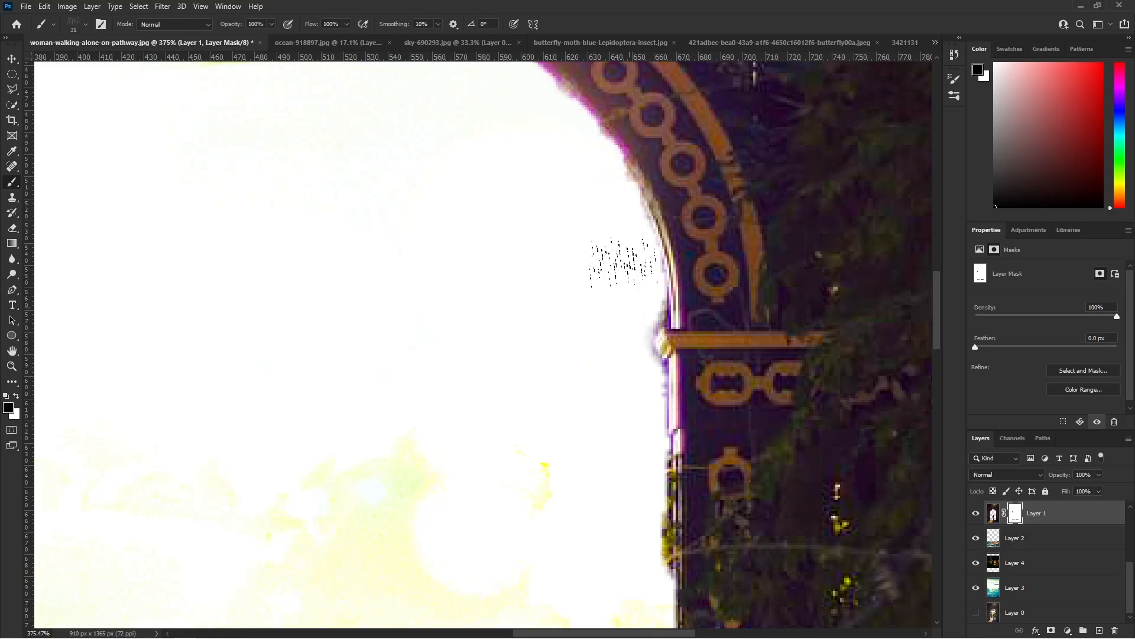
{"action": "scroll", "coordinate": [544, 106], "scroll_direction": "down", "scroll_amount": 2}
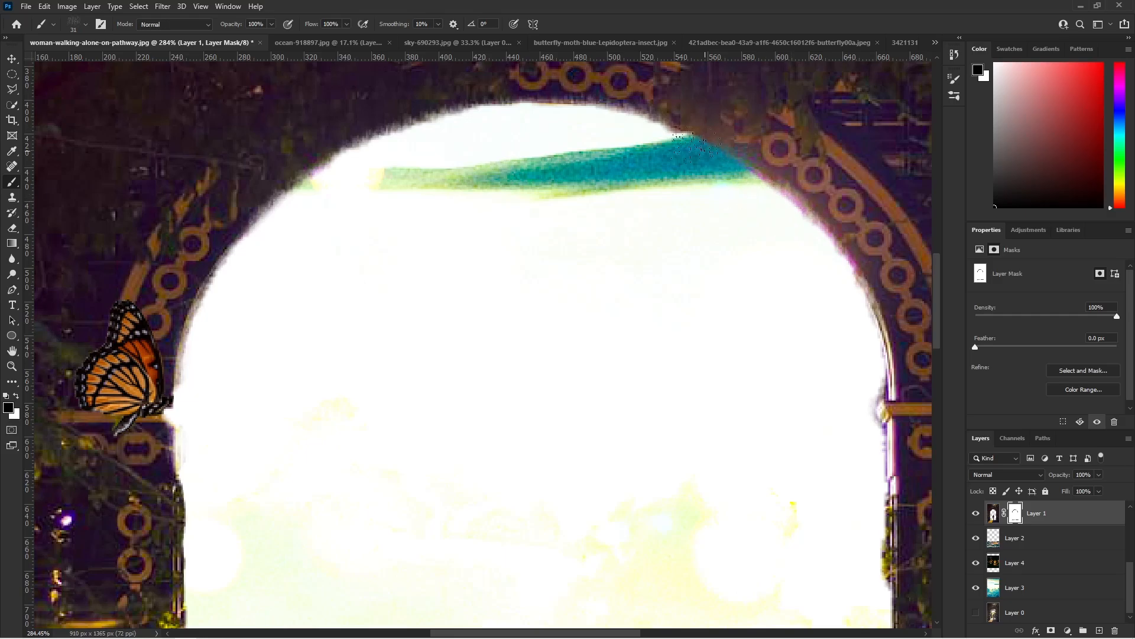
{"action": "scroll", "coordinate": [704, 148], "scroll_direction": "down", "scroll_amount": 4}
{"action": "scroll", "coordinate": [417, 378], "scroll_direction": "up", "scroll_amount": 4}
{"action": "scroll", "coordinate": [402, 390], "scroll_direction": "down", "scroll_amount": 4}
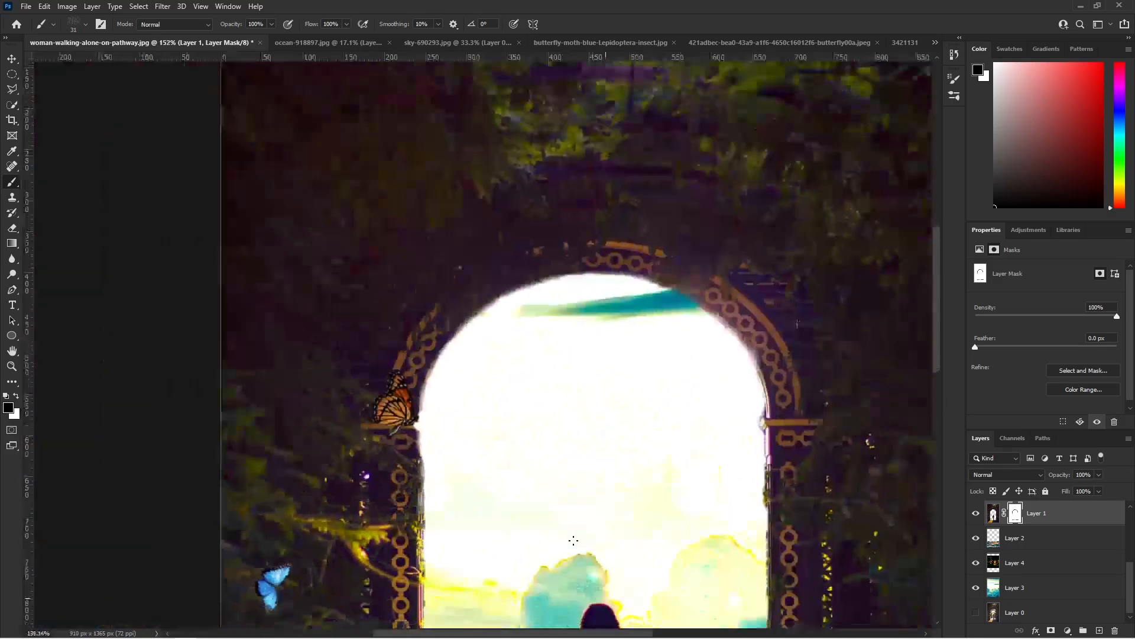
- Paint black on Layer 1's mask down the inner edges of both pillars to remove the remaining light fringe
{"action": "scroll", "coordinate": [426, 367], "scroll_direction": "up", "scroll_amount": 4}
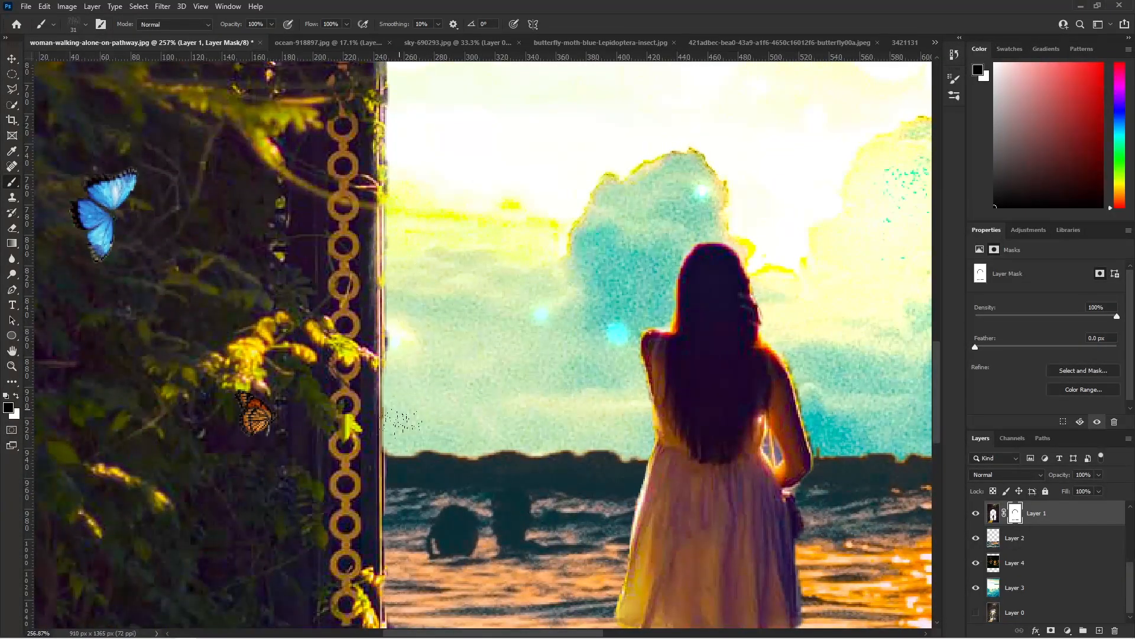
{"action": "scroll", "coordinate": [514, 476], "scroll_direction": "down", "scroll_amount": 4}
{"action": "scroll", "coordinate": [659, 201], "scroll_direction": "up", "scroll_amount": 4}
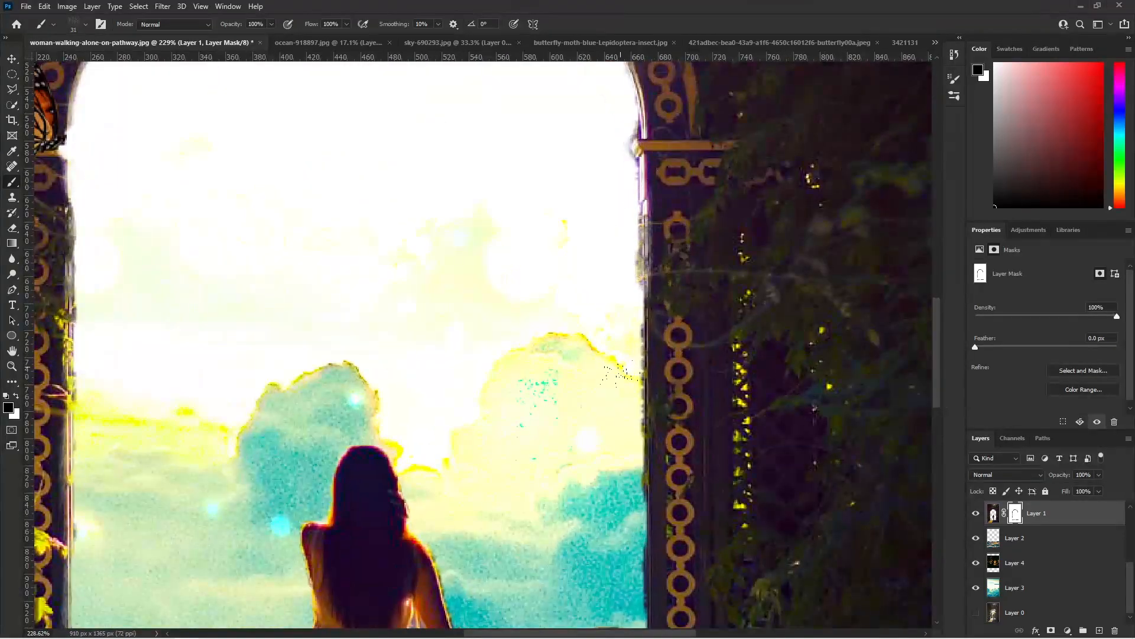
{"action": "scroll", "coordinate": [627, 381], "scroll_direction": "down", "scroll_amount": 4}
{"action": "scroll", "coordinate": [665, 473], "scroll_direction": "up", "scroll_amount": 4}
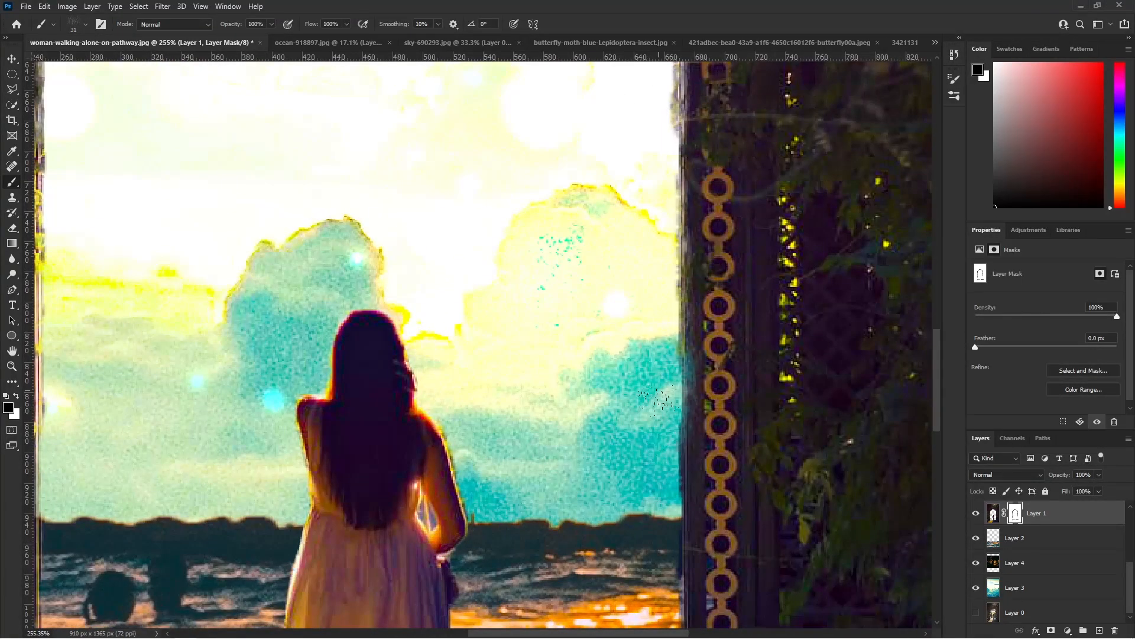
{"action": "scroll", "coordinate": [674, 568], "scroll_direction": "down", "scroll_amount": 6}
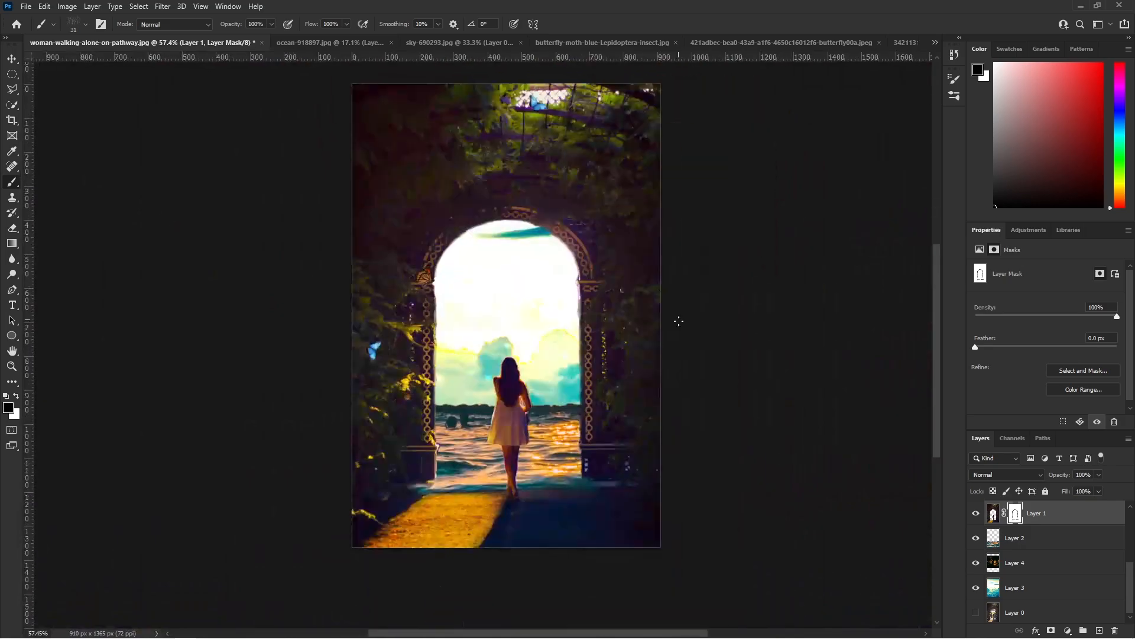
- Apply Camera Raw to Layer 5, the upper blue butterfly, with Saturation +30, Vibrance +14, Dehaze +64 and Exposure about +0.45
{"action": "scroll", "coordinate": [1029, 535], "scroll_direction": "up", "scroll_amount": 2}
{"action": "left_click", "coordinate": [1029, 515]}
{"action": "left_click", "coordinate": [163, 7]}
{"action": "left_click", "coordinate": [191, 91]}
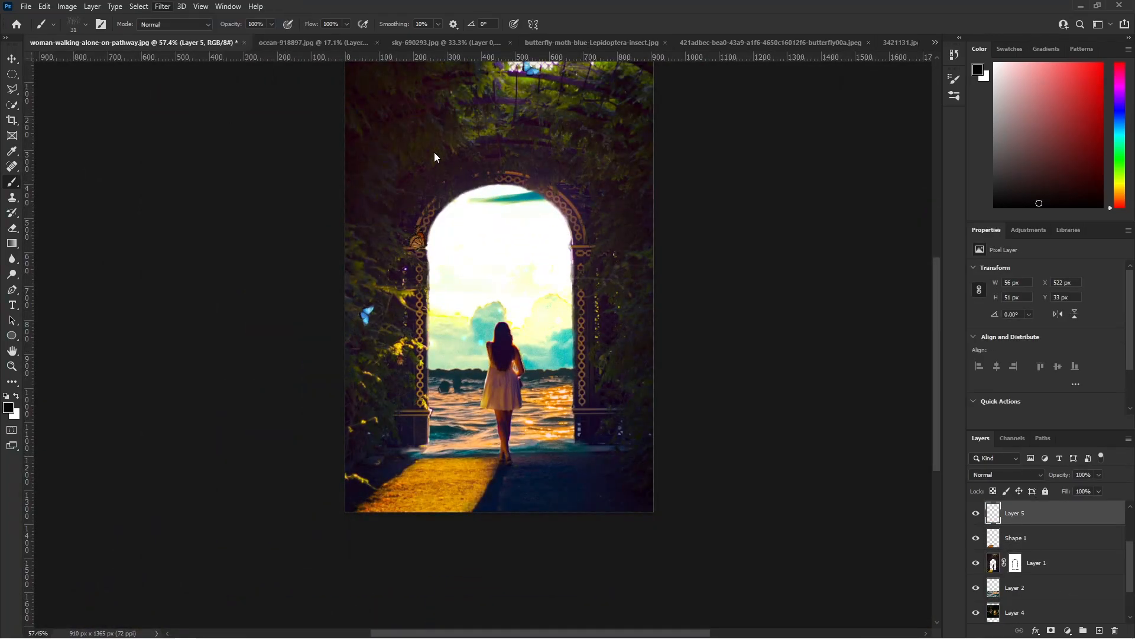
{"action": "left_click_drag", "start_coordinate": [960, 499], "coordinate": [979, 499]}
{"action": "left_click_drag", "start_coordinate": [960, 482], "coordinate": [954, 483]}
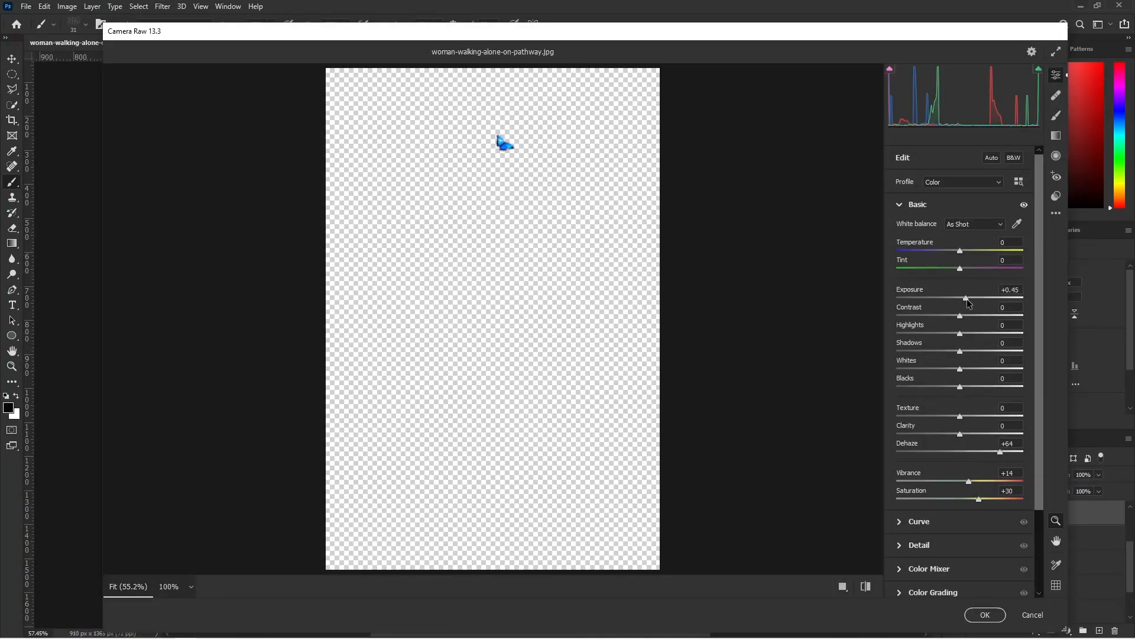
{"action": "left_click", "coordinate": [984, 615]}
- Brighten the blue butterfly in the left foliage by raising its Exposure with the Camera Raw filter
{"action": "left_click", "coordinate": [162, 6]}
{"action": "left_click", "coordinate": [191, 91]}
{"action": "left_click_drag", "start_coordinate": [962, 306], "coordinate": [969, 300]}
{"action": "left_click", "coordinate": [985, 614]}
- Apply Camera Raw to Layer 6, the large orange butterfly, with Saturation +45, Vibrance +36, Dehaze +60 and Exposure about +0.50
{"action": "left_click", "coordinate": [1029, 538]}
{"action": "left_click", "coordinate": [163, 7]}
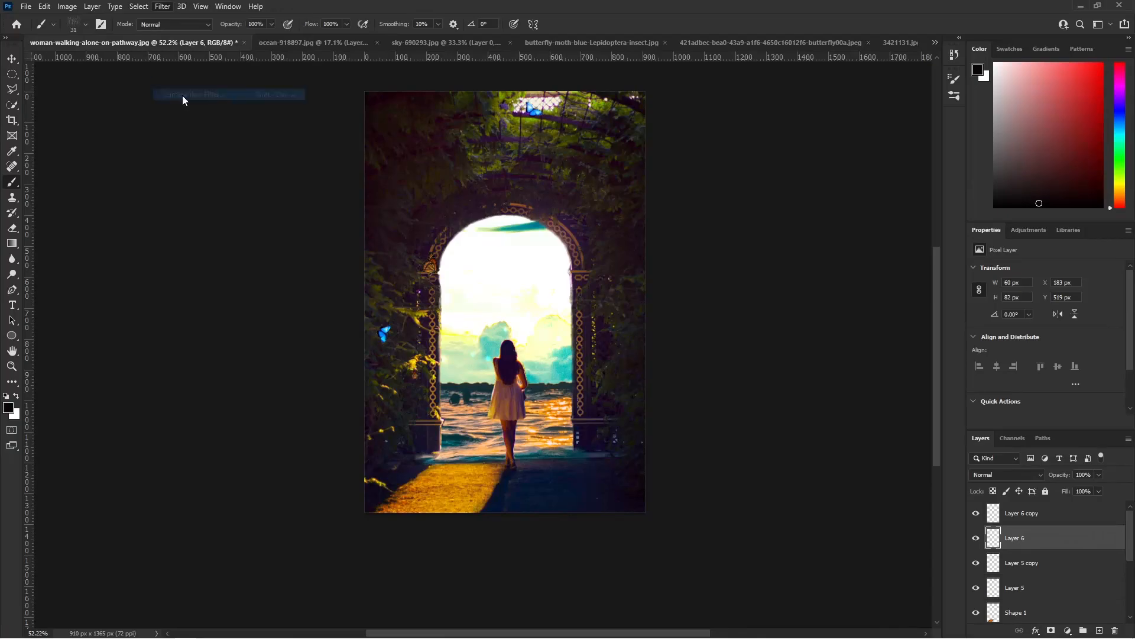
{"action": "left_click", "coordinate": [183, 95]}
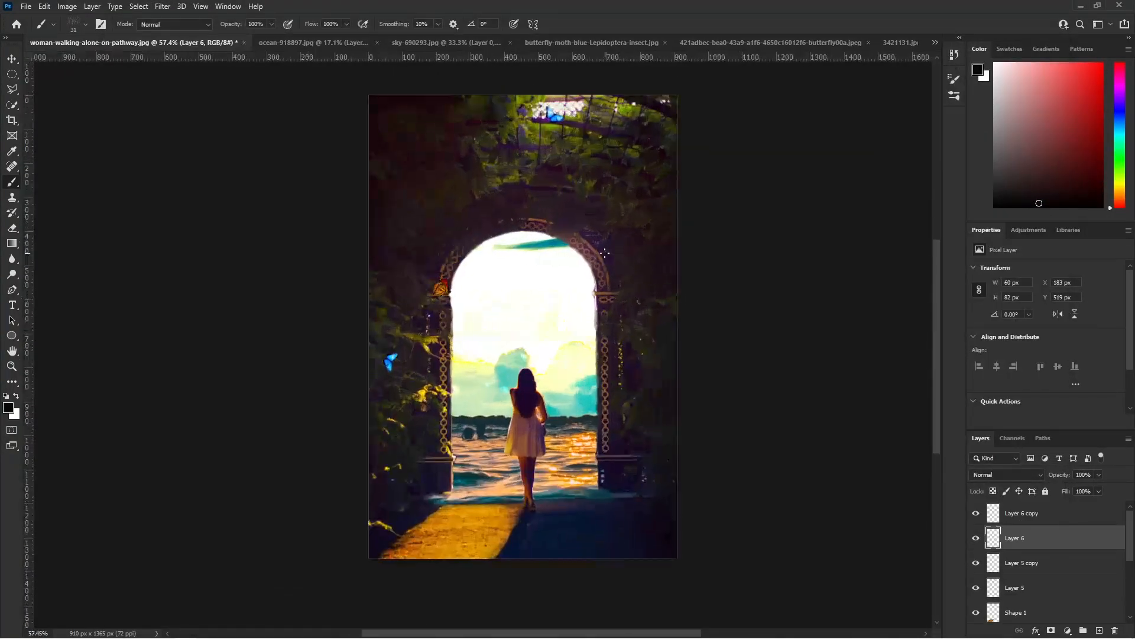
- Apply Camera Raw to Layer 6 copy, the small orange butterfly, raising its Dehaze and Exposure
{"action": "left_click", "coordinate": [1029, 512]}
{"action": "left_click", "coordinate": [162, 6]}
{"action": "left_click", "coordinate": [183, 94]}
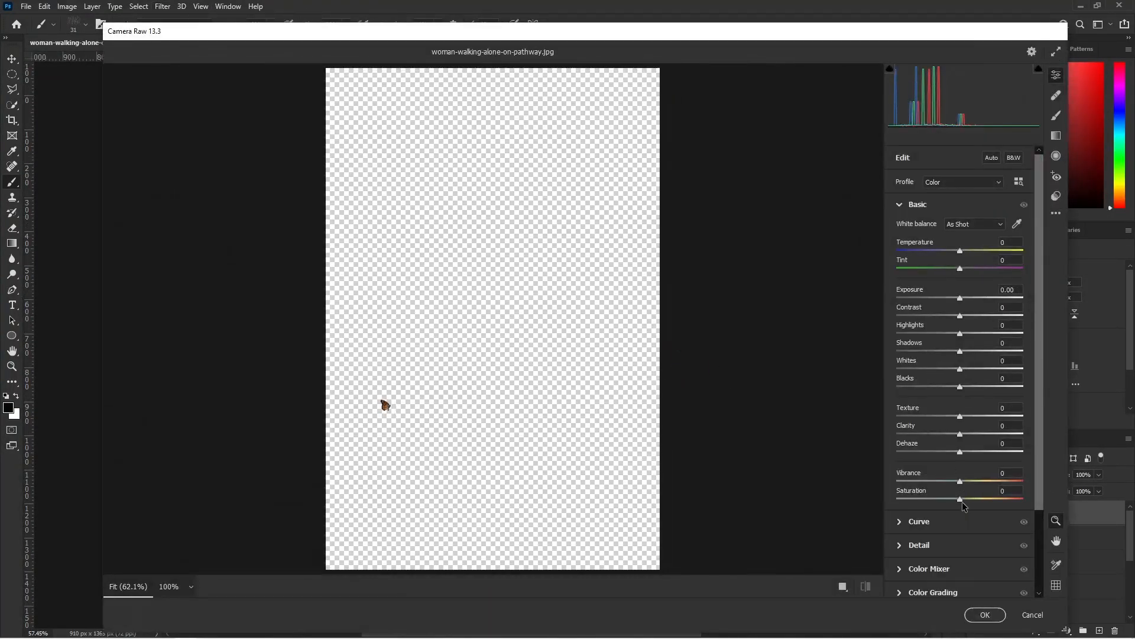
{"action": "left_click_drag", "start_coordinate": [968, 453], "coordinate": [986, 453]}
{"action": "left_click_drag", "start_coordinate": [960, 298], "coordinate": [967, 298]}
{"action": "left_click", "coordinate": [985, 614]}
- Shift the Color Dodge bokeh lights on Layer 4 about 20 px right and 39 px down
{"action": "scroll", "coordinate": [732, 400], "scroll_direction": "down", "scroll_amount": 1}
{"action": "scroll", "coordinate": [732, 400], "scroll_direction": "up", "scroll_amount": 3}
{"action": "left_click_drag", "start_coordinate": [936, 368], "coordinate": [936, 362]}
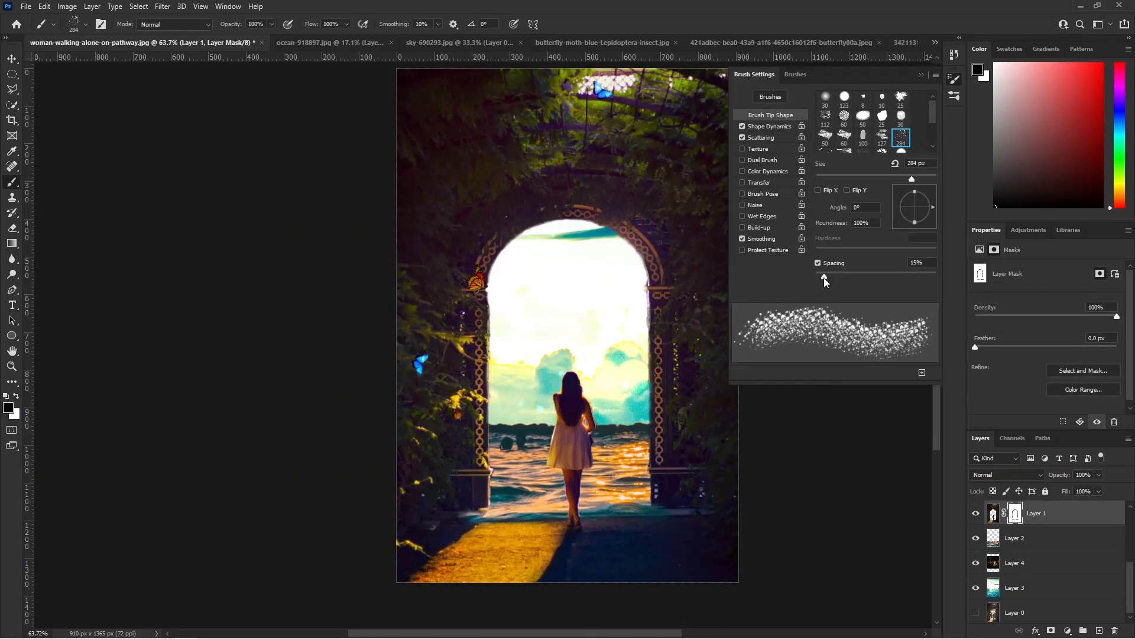
- Paint on Layer 1's mask with a 136 px scattered speckle brush to break the arch's curved edge into dispersing white particles
{"action": "left_click", "coordinate": [73, 23]}
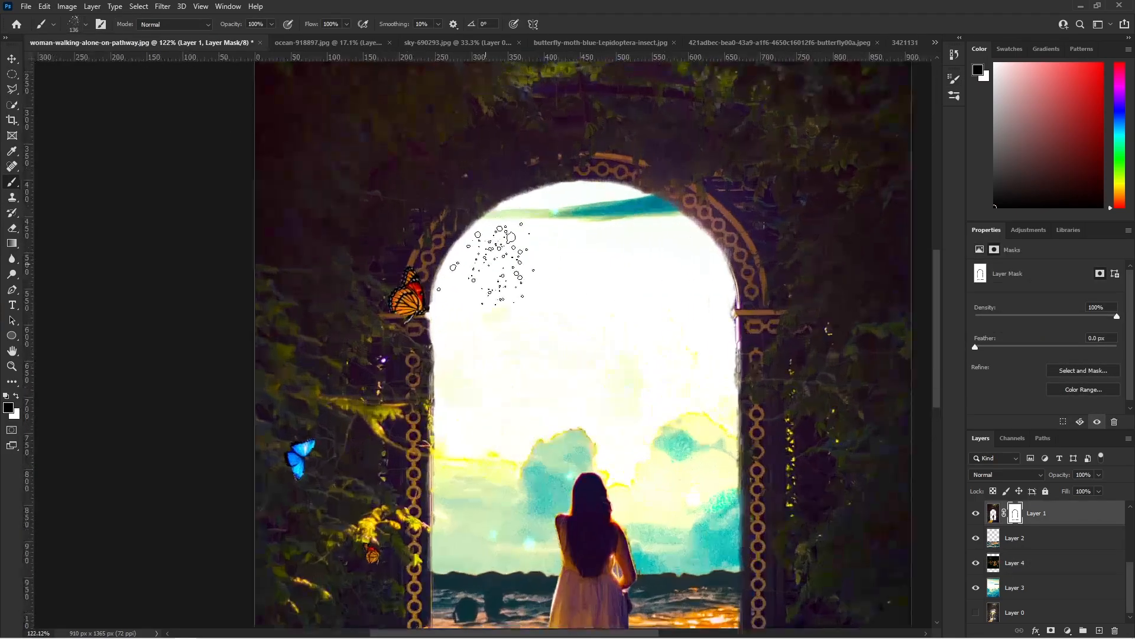
{"action": "mouse_move", "coordinate": [503, 242]}
{"action": "left_mouse_down"}
{"action": "mouse_move", "coordinate": [481, 229]}
{"action": "mouse_move", "coordinate": [532, 190]}
{"action": "mouse_move", "coordinate": [686, 184]}
{"action": "mouse_move", "coordinate": [792, 278]}
{"action": "mouse_move", "coordinate": [786, 296]}
{"action": "mouse_move", "coordinate": [715, 219]}
{"action": "mouse_move", "coordinate": [556, 172]}
{"action": "mouse_move", "coordinate": [473, 260]}
{"action": "mouse_move", "coordinate": [435, 272]}
{"action": "mouse_move", "coordinate": [494, 213]}
{"action": "mouse_move", "coordinate": [621, 148]}
{"action": "mouse_move", "coordinate": [710, 169]}
{"action": "mouse_move", "coordinate": [775, 249]}
{"action": "mouse_move", "coordinate": [769, 266]}
{"action": "mouse_move", "coordinate": [615, 183]}
{"action": "left_mouse_up"}
{"action": "scroll", "coordinate": [703, 295], "scroll_direction": "down", "scroll_amount": 8}
{"action": "scroll", "coordinate": [739, 224], "scroll_direction": "up", "scroll_amount": 6}
{"action": "mouse_move", "coordinate": [609, 266]}
{"action": "left_mouse_down"}
{"action": "mouse_move", "coordinate": [692, 313]}
{"action": "mouse_move", "coordinate": [477, 282]}
{"action": "left_mouse_up"}
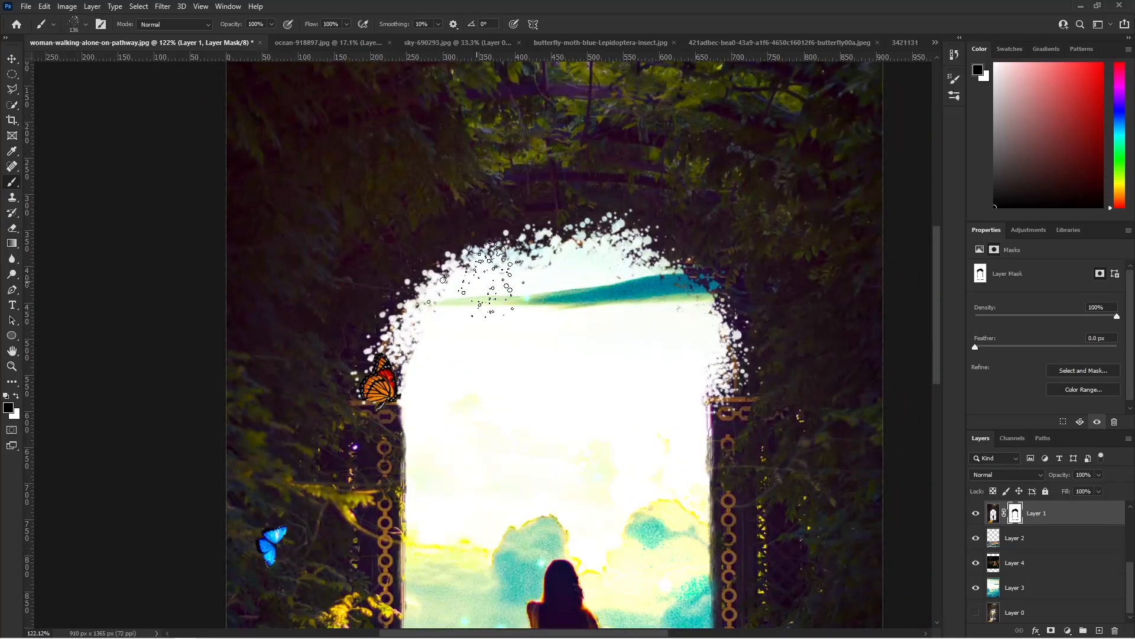
{"action": "scroll", "coordinate": [820, 456], "scroll_direction": "down", "scroll_amount": 5}
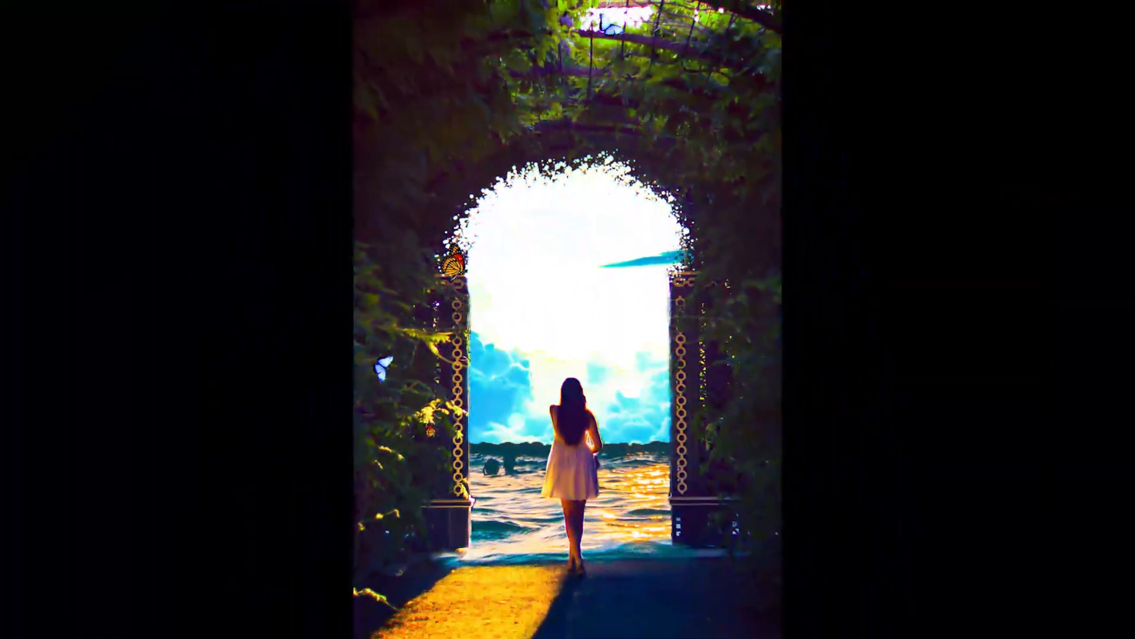